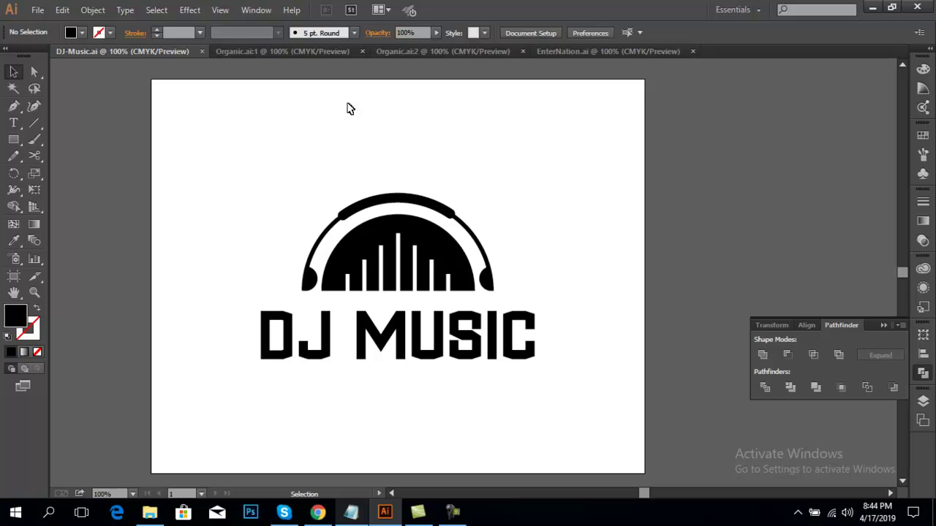
Move the finished DJ MUSIC logo off the artboard onto the empty canvas to its left.
{"action": "left_click", "coordinate": [436, 259]}
{"action": "left_click", "coordinate": [598, 230]}
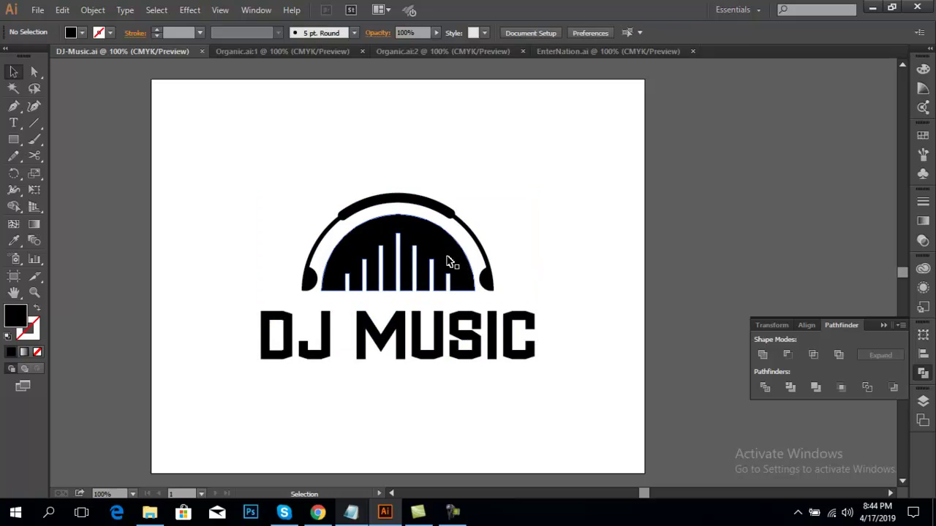
{"action": "left_click_drag", "start_coordinate": [516, 240], "coordinate": [706, 226]}
{"action": "left_click", "coordinate": [637, 236]}
{"action": "left_click", "coordinate": [721, 154]}
{"action": "left_click_drag", "start_coordinate": [640, 239], "coordinate": [211, 244]}
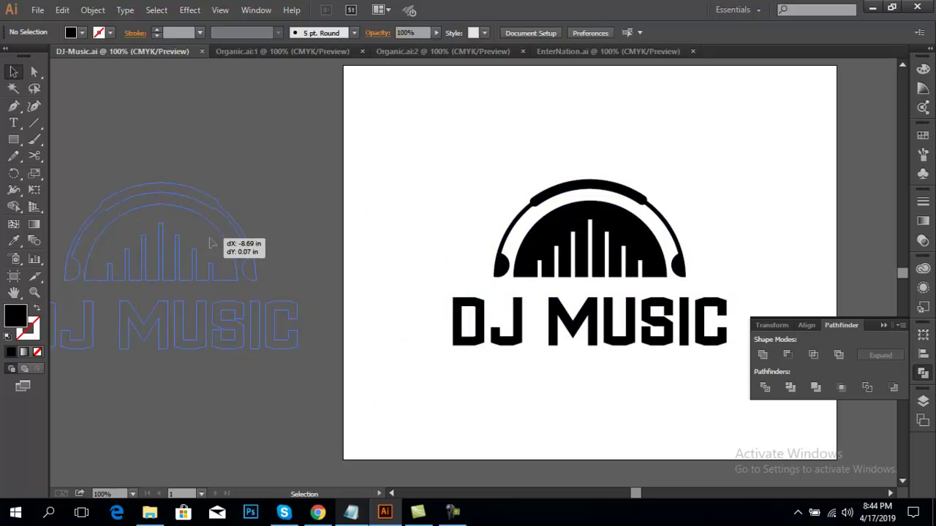
{"action": "left_click_drag", "start_coordinate": [729, 209], "coordinate": [564, 218]}
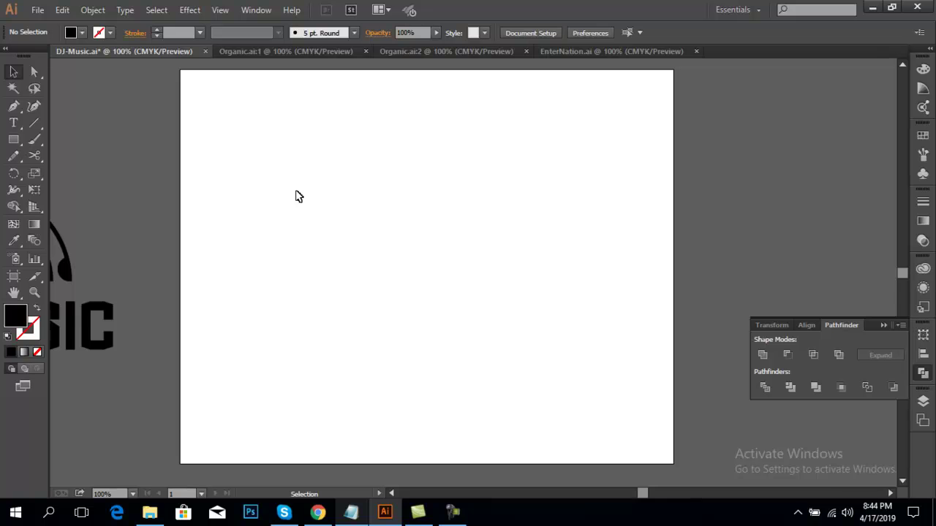
{"action": "left_click_drag", "start_coordinate": [296, 193], "coordinate": [579, 213]}
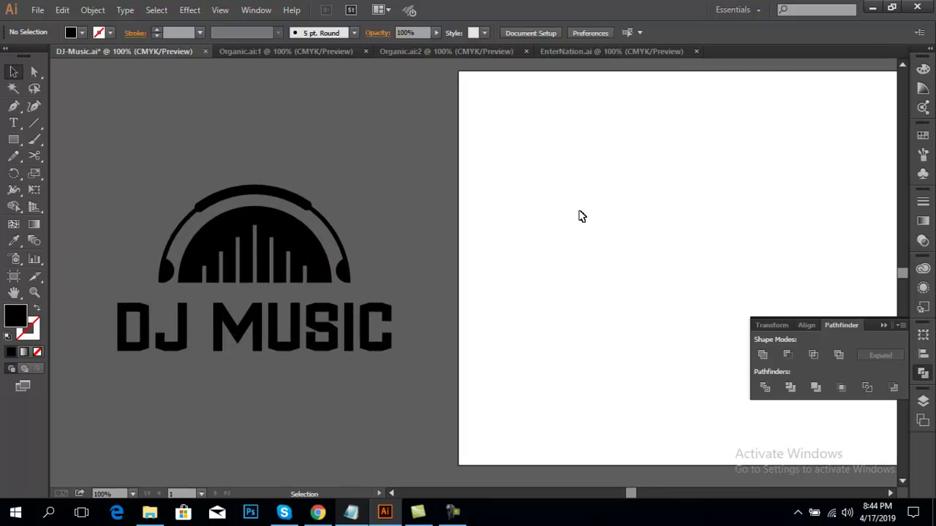
{"action": "left_click_drag", "start_coordinate": [637, 222], "coordinate": [370, 227]}
Draw a black filled circle near the middle of the artboard with the Ellipse tool.
{"action": "left_click", "coordinate": [14, 138]}
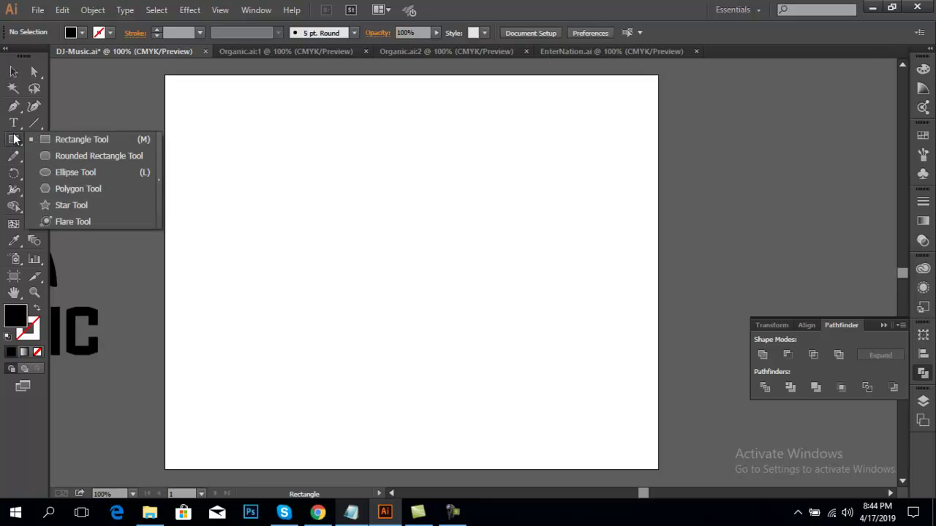
{"action": "left_click", "coordinate": [61, 175]}
{"action": "left_click_drag", "start_coordinate": [375, 164], "coordinate": [468, 354]}
{"action": "left_click", "coordinate": [13, 71]}
{"action": "left_click_drag", "start_coordinate": [429, 253], "coordinate": [372, 250]}
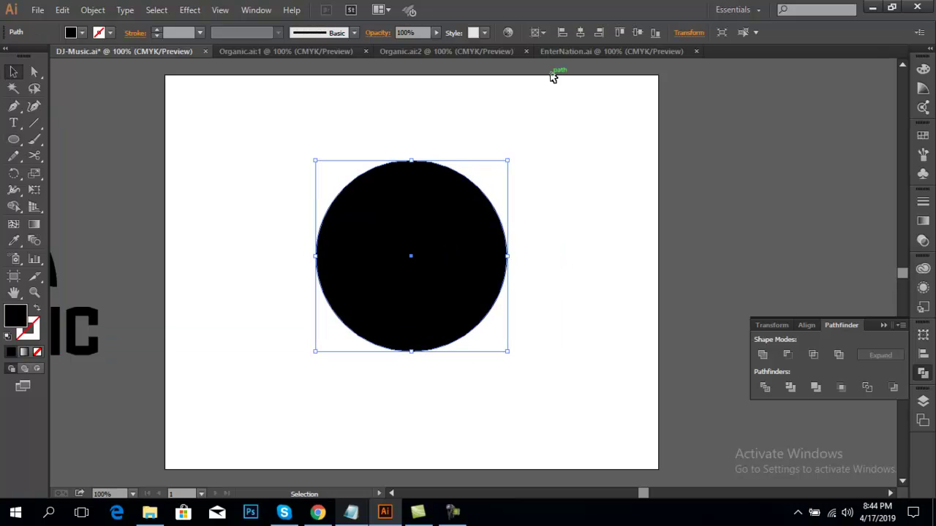
Centre the circle vertically and horizontally on the artboard.
{"action": "left_click", "coordinate": [637, 33]}
{"action": "left_click", "coordinate": [595, 122]}
{"action": "left_click", "coordinate": [492, 239]}
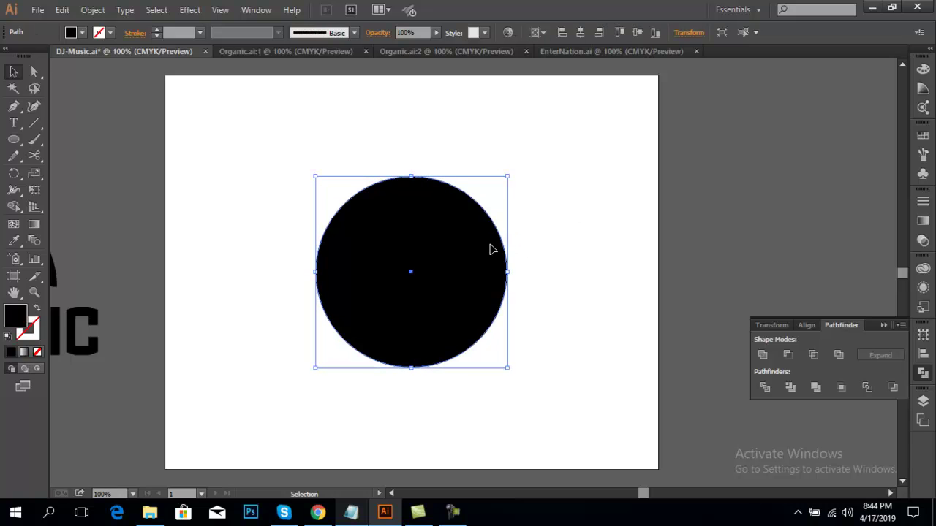
{"action": "key", "text": "ctrl+c"}
{"action": "key", "text": "ctrl+f"}
{"action": "left_click_drag", "start_coordinate": [435, 229], "coordinate": [439, 229]}
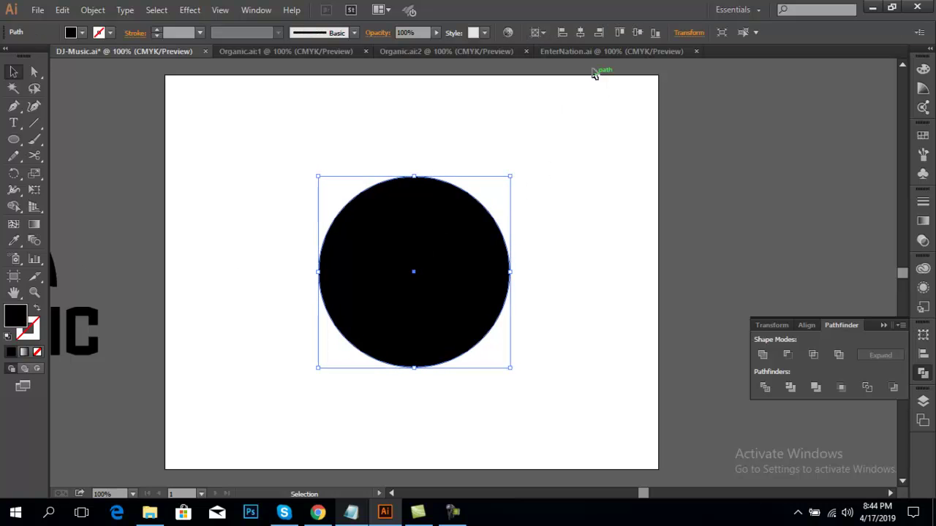
{"action": "left_click", "coordinate": [579, 38]}
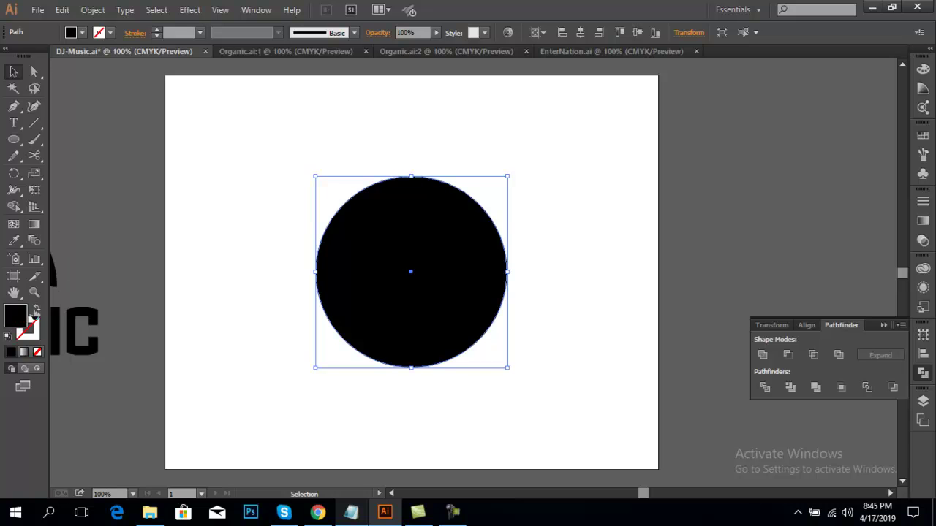
Swap the circle's fill and stroke so only a black outline remains, and align the stroke to the inside.
{"action": "left_click", "coordinate": [36, 312]}
{"action": "left_click", "coordinate": [257, 226]}
{"action": "left_click_drag", "start_coordinate": [295, 192], "coordinate": [512, 262]}
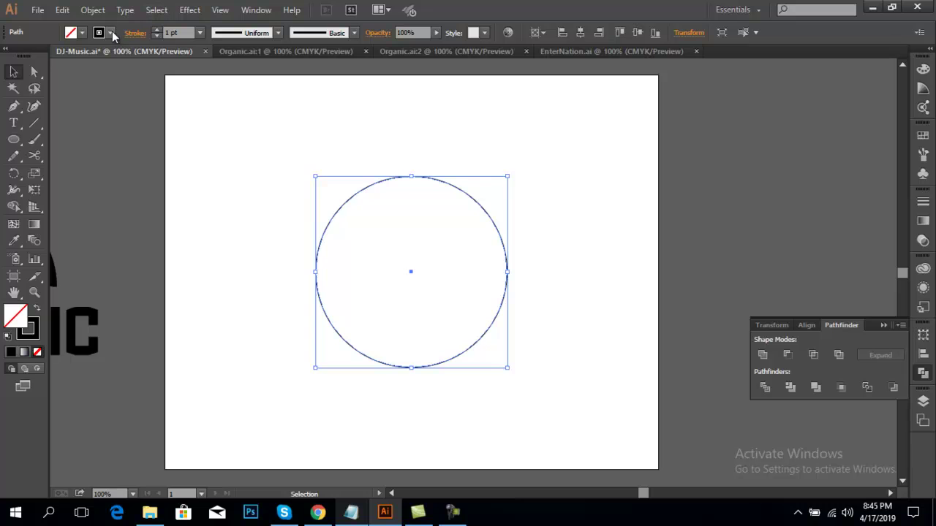
{"action": "left_click", "coordinate": [135, 34]}
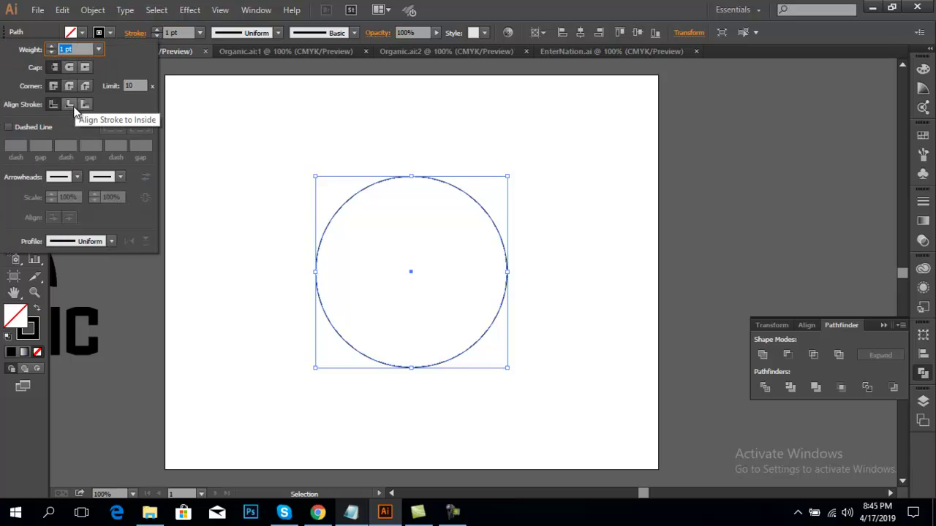
{"action": "left_click", "coordinate": [71, 105]}
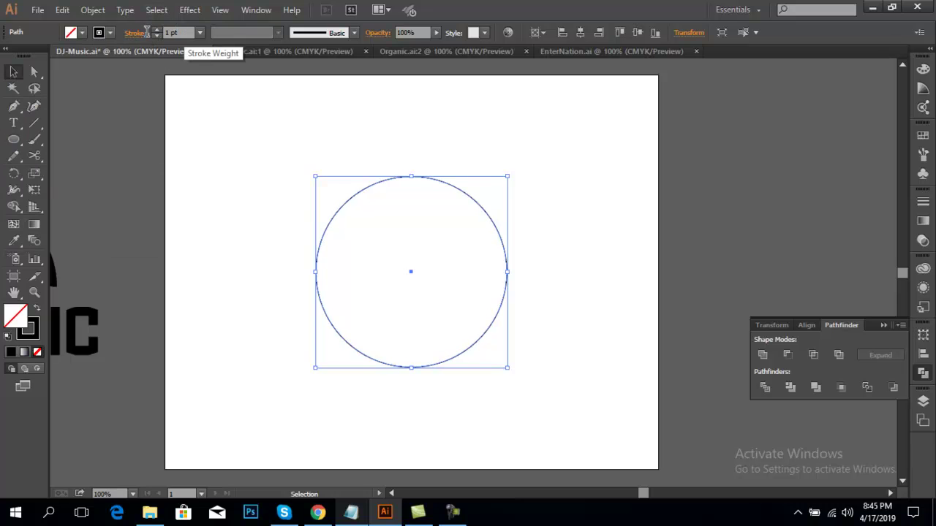
Set the circle's stroke weight to 7 pt.
{"action": "left_click", "coordinate": [173, 33]}
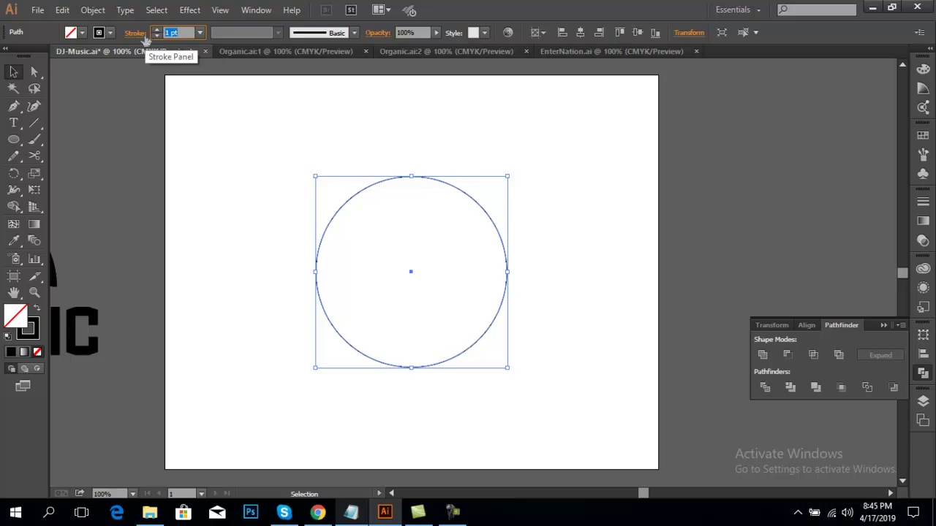
{"action": "key", "text": "Up"}
{"action": "key", "text": "Up"}
{"action": "key", "text": "Up"}
{"action": "key", "text": "Up"}
{"action": "key", "text": "Up"}
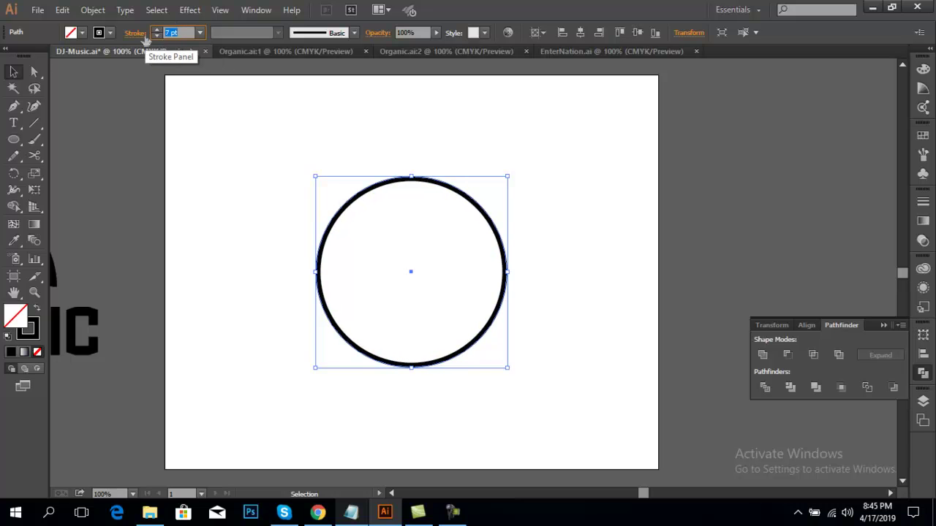
{"action": "left_click", "coordinate": [472, 158]}
Cut the circle at its left and right anchor points with the Scissors tool.
{"action": "left_click", "coordinate": [444, 183]}
{"action": "left_click", "coordinate": [37, 160]}
{"action": "left_click_drag", "start_coordinate": [38, 162], "coordinate": [69, 157]}
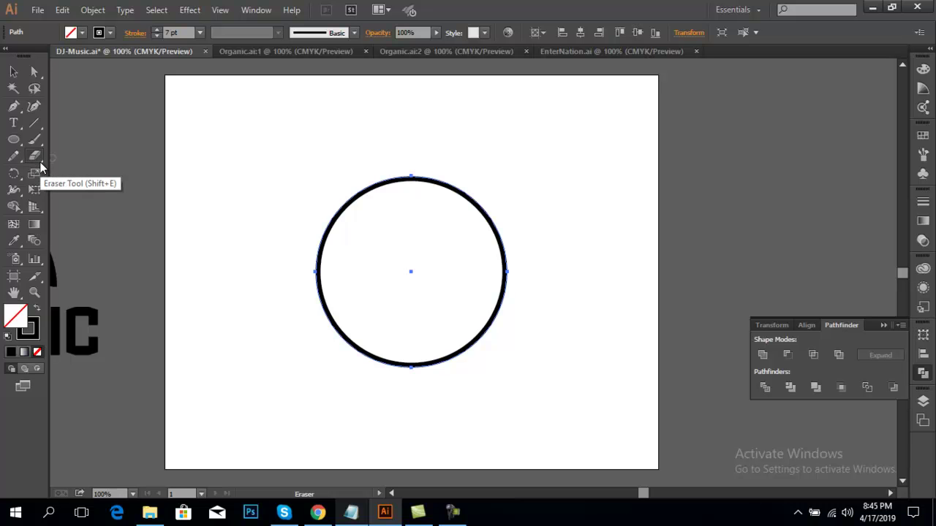
{"action": "mouse_move", "coordinate": [37, 158]}
{"action": "left_mouse_down"}
{"action": "mouse_move", "coordinate": [86, 161]}
{"action": "mouse_move", "coordinate": [82, 181]}
{"action": "mouse_move", "coordinate": [96, 176]}
{"action": "left_mouse_up"}
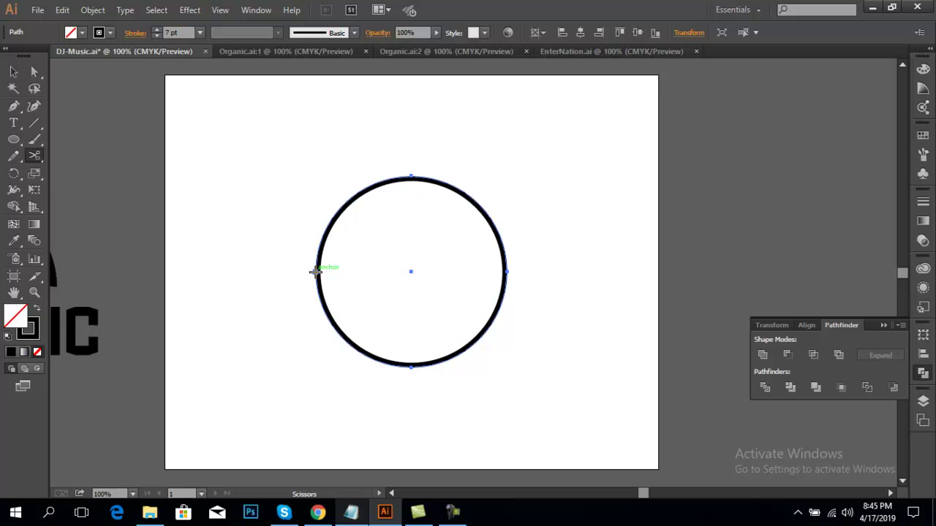
{"action": "left_click", "coordinate": [316, 272]}
{"action": "left_click", "coordinate": [506, 272]}
{"action": "left_click", "coordinate": [506, 272]}
Delete the lower half of the cut circle, keeping the upper arc.
{"action": "left_click", "coordinate": [12, 72]}
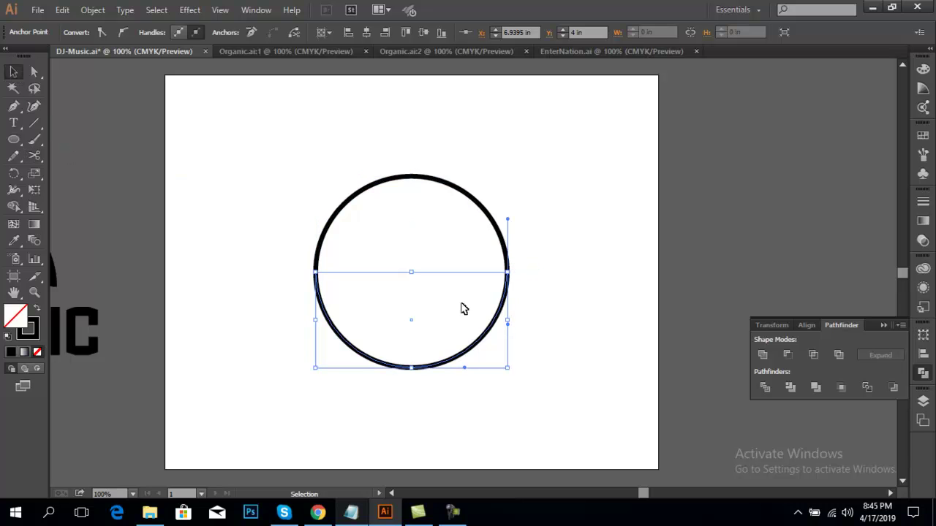
{"action": "left_click", "coordinate": [537, 307]}
{"action": "left_click", "coordinate": [480, 343]}
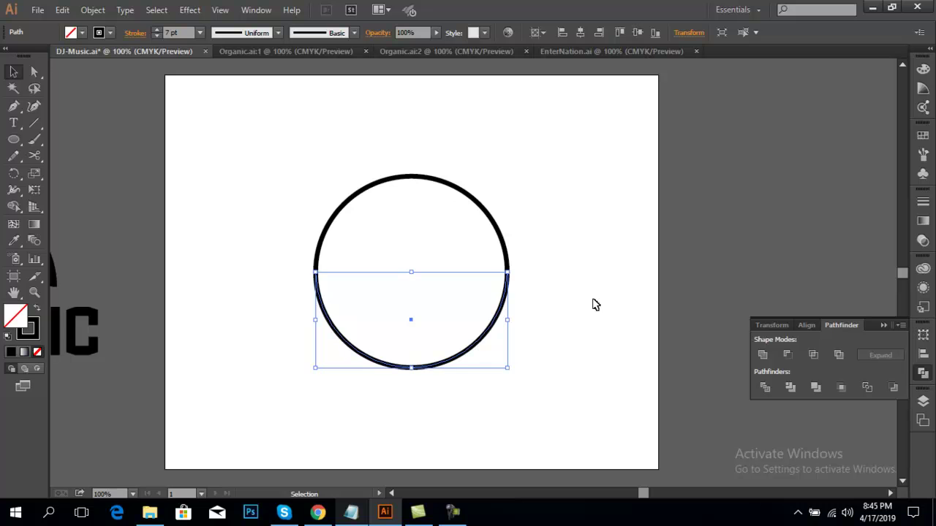
{"action": "key", "text": "Delete"}
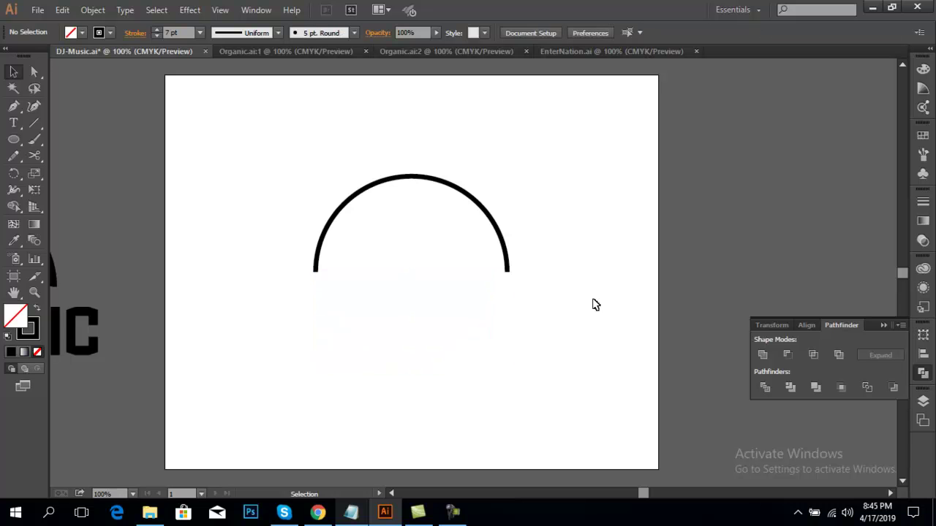
Copy the half-circle arc and paste the duplicate directly in front of it.
{"action": "left_click", "coordinate": [458, 188]}
{"action": "left_click", "coordinate": [556, 143]}
{"action": "left_click", "coordinate": [427, 180]}
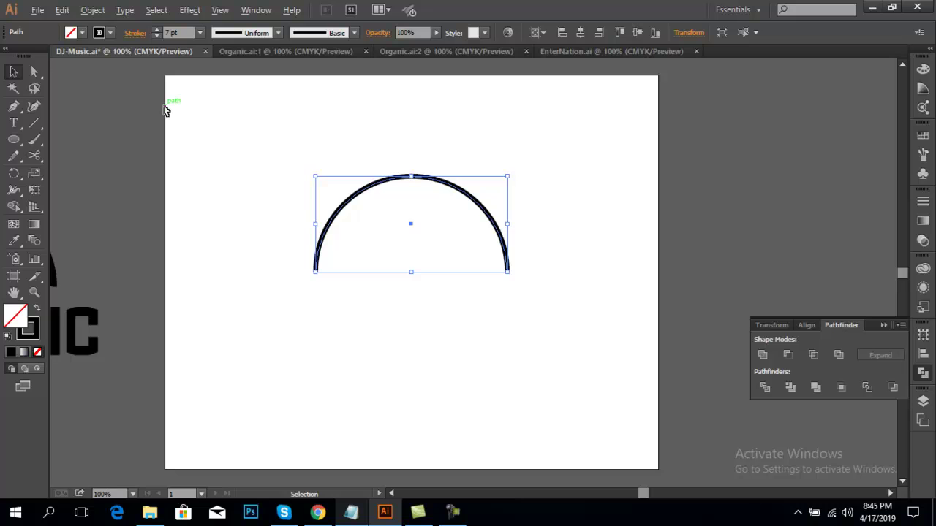
{"action": "key", "text": "Up"}
{"action": "key", "text": "Down"}
{"action": "left_click", "coordinate": [528, 144]}
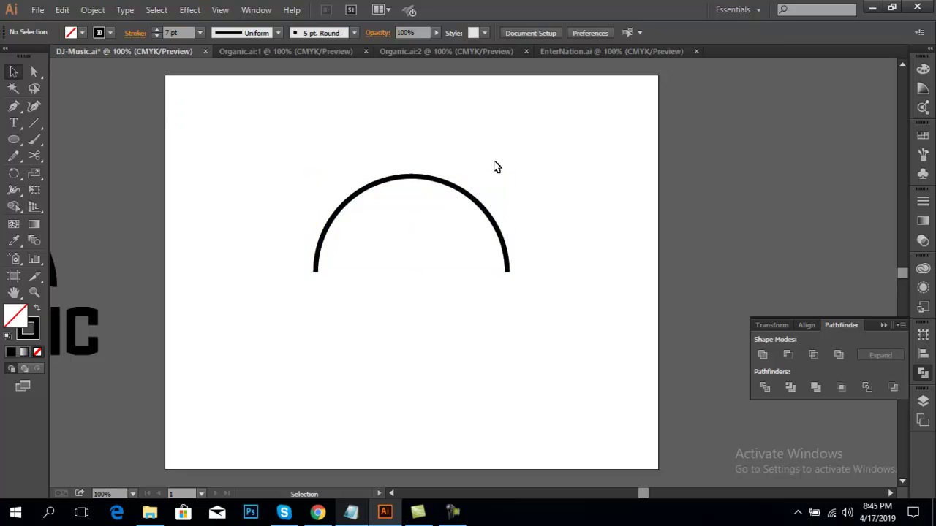
Set the stroke weight of the front arc to 16 pt.
{"action": "left_click", "coordinate": [412, 183]}
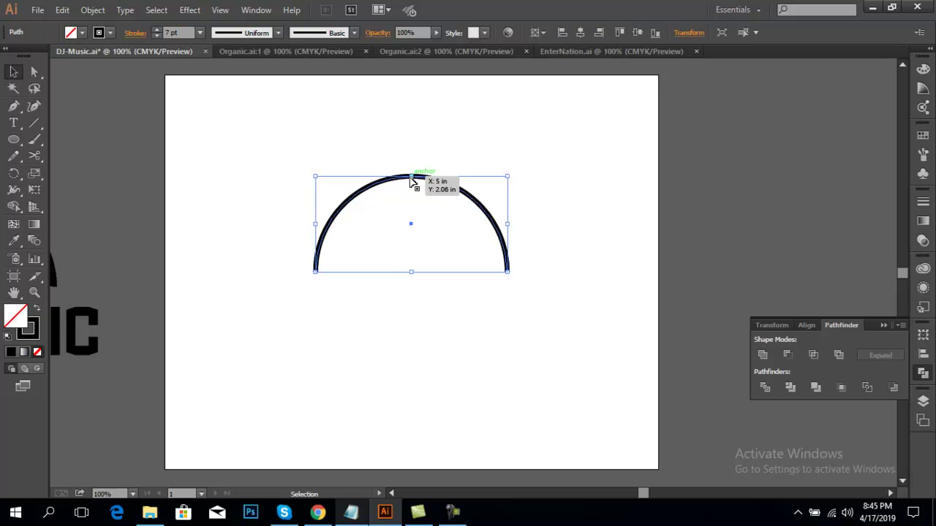
{"action": "left_click", "coordinate": [191, 32]}
{"action": "left_click", "coordinate": [156, 33]}
{"action": "left_click", "coordinate": [155, 33]}
{"action": "left_click", "coordinate": [156, 33]}
{"action": "left_click", "coordinate": [156, 33]}
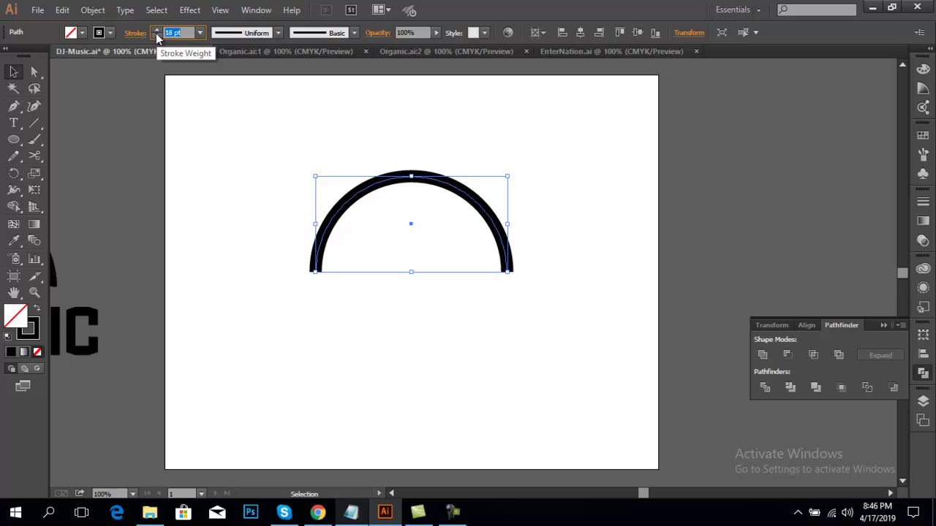
{"action": "key", "text": "Down"}
{"action": "key", "text": "Down"}
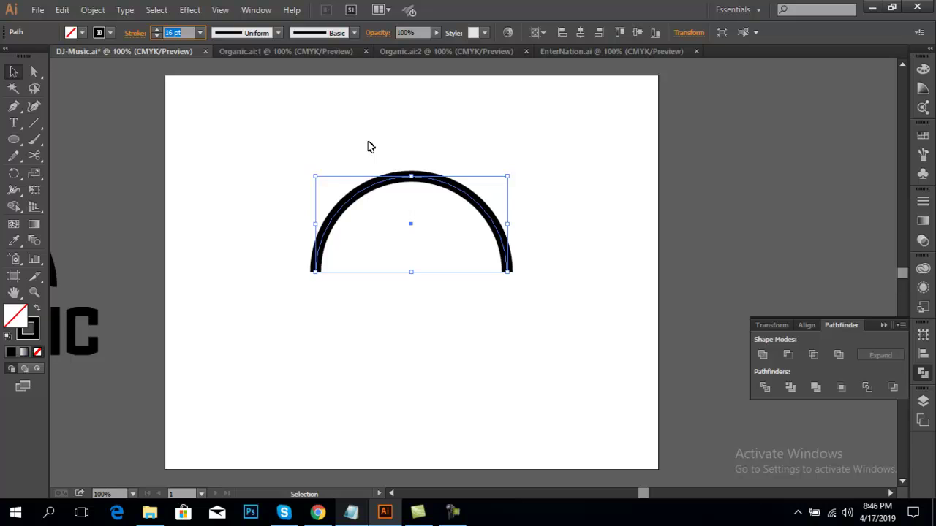
Cut the thick arc with the Scissors tool at two matching points on its upper left and upper right.
{"action": "left_click", "coordinate": [33, 156]}
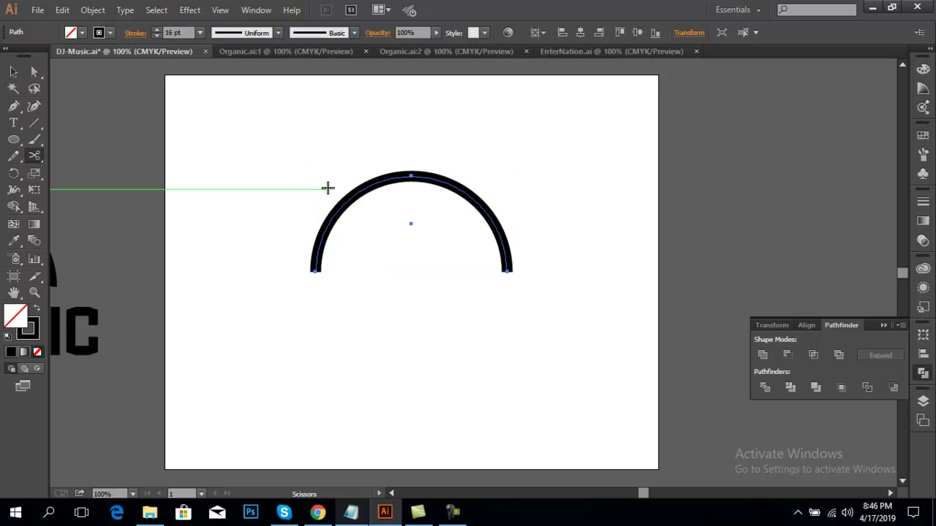
{"action": "left_click", "coordinate": [350, 198]}
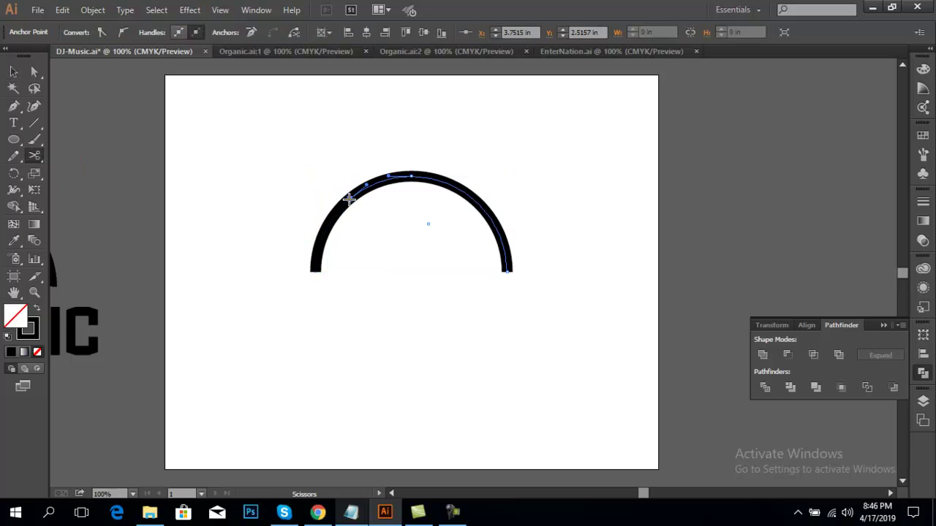
{"action": "left_click", "coordinate": [474, 198]}
{"action": "key", "text": "v"}
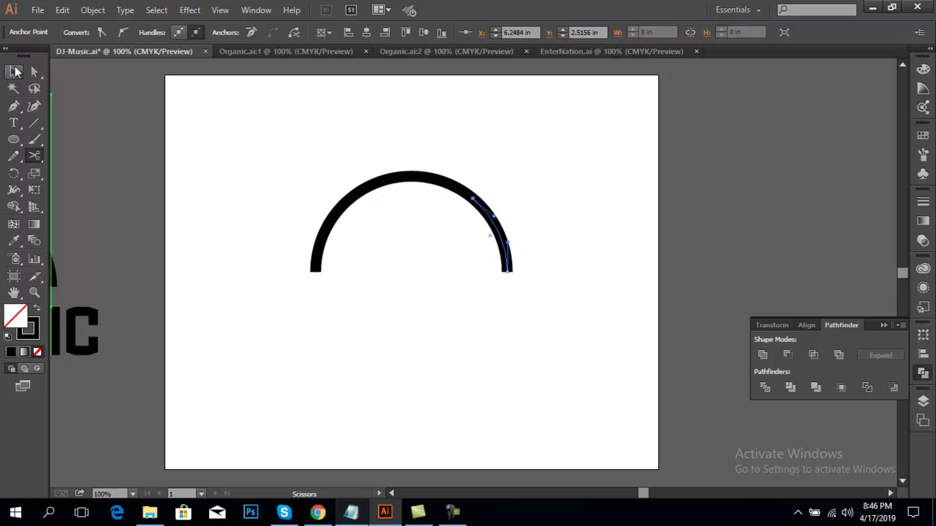
Delete the right and left side segments of the thick arc, keeping its top segment over the thin arc.
{"action": "left_click", "coordinate": [243, 117]}
{"action": "left_click", "coordinate": [499, 235]}
{"action": "left_click", "coordinate": [510, 233]}
{"action": "left_click", "coordinate": [501, 245]}
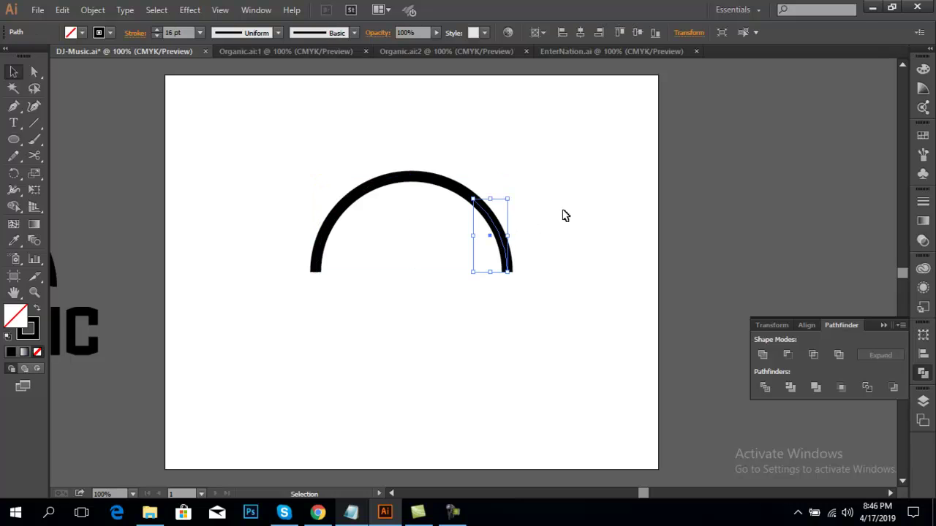
{"action": "key", "text": "ctrl+z"}
{"action": "left_click", "coordinate": [329, 235]}
{"action": "key", "text": "ctrl+z"}
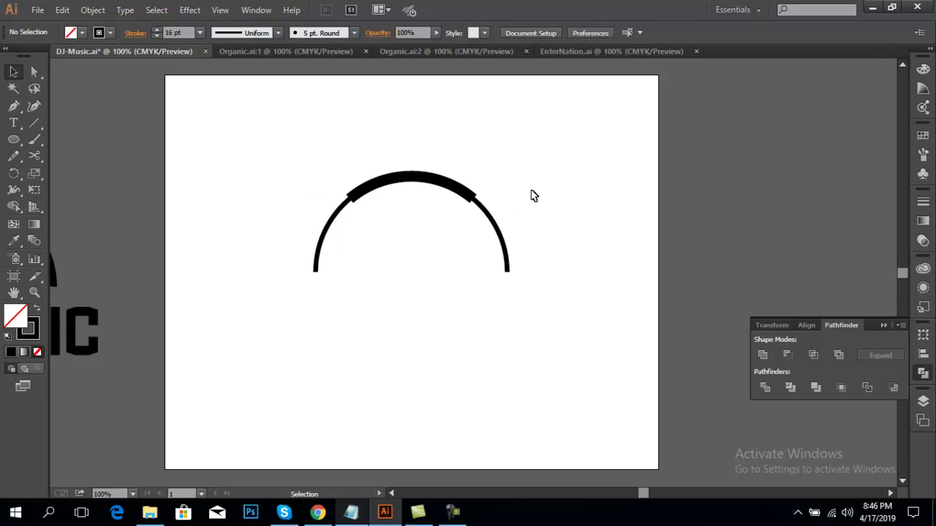
Give the thick top segment of the headband a round stroke cap.
{"action": "left_click", "coordinate": [430, 182]}
{"action": "left_click", "coordinate": [452, 148]}
{"action": "left_click", "coordinate": [410, 181]}
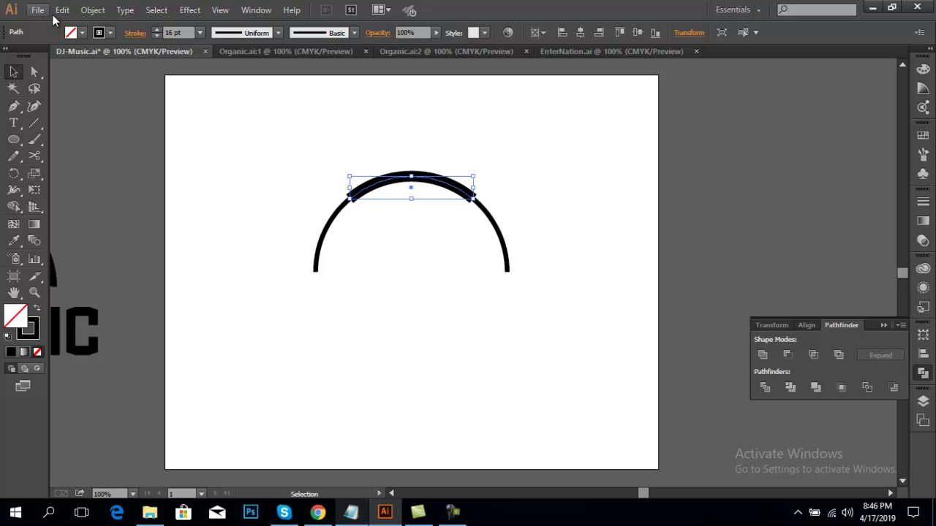
{"action": "left_click", "coordinate": [133, 34]}
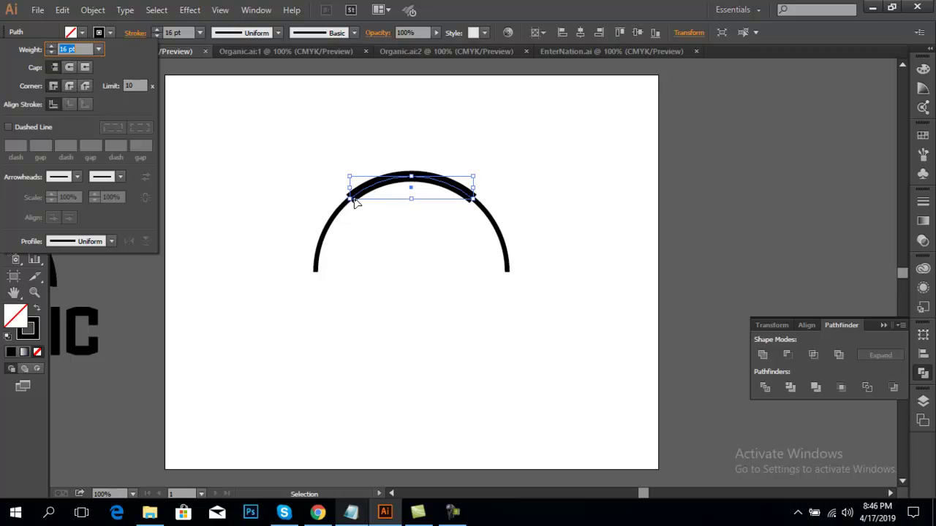
{"action": "left_click", "coordinate": [68, 67]}
{"action": "left_click", "coordinate": [435, 123]}
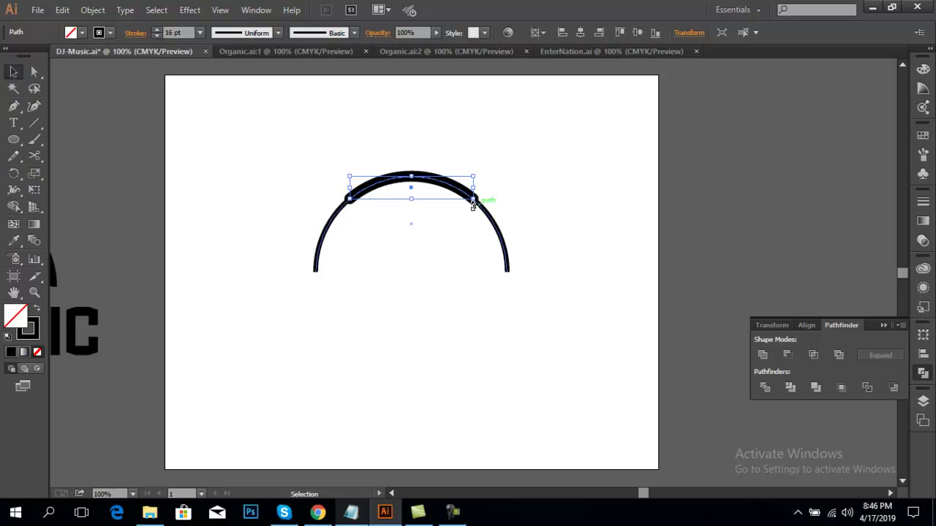
{"action": "left_click", "coordinate": [533, 206]}
Expand the fill and stroke of the thin arc and the thick top segment together.
{"action": "left_click_drag", "start_coordinate": [352, 141], "coordinate": [497, 259]}
{"action": "left_click", "coordinate": [91, 9]}
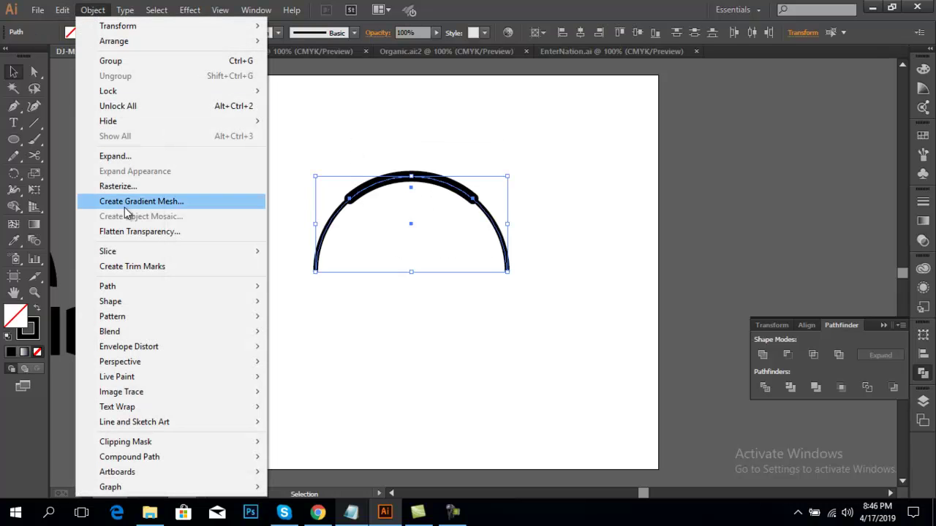
{"action": "left_click", "coordinate": [121, 157]}
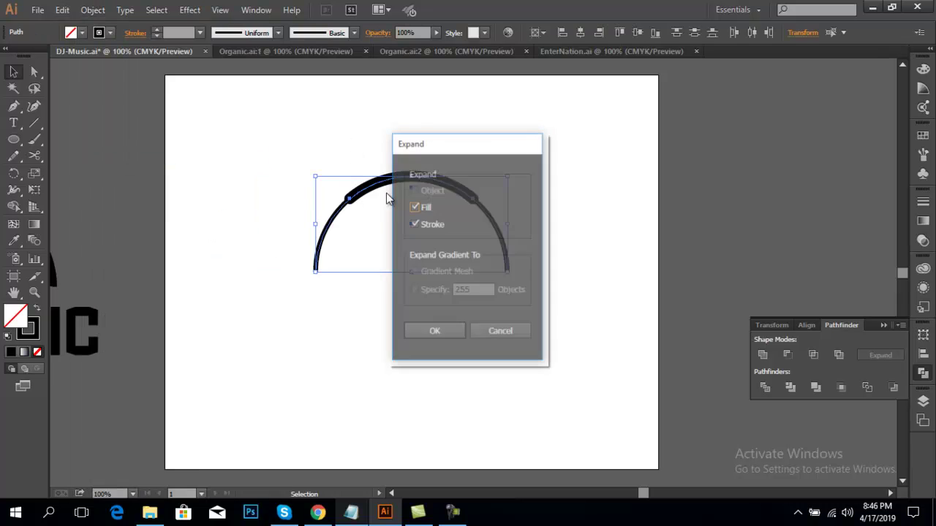
{"action": "left_click", "coordinate": [428, 332]}
{"action": "left_click", "coordinate": [607, 249]}
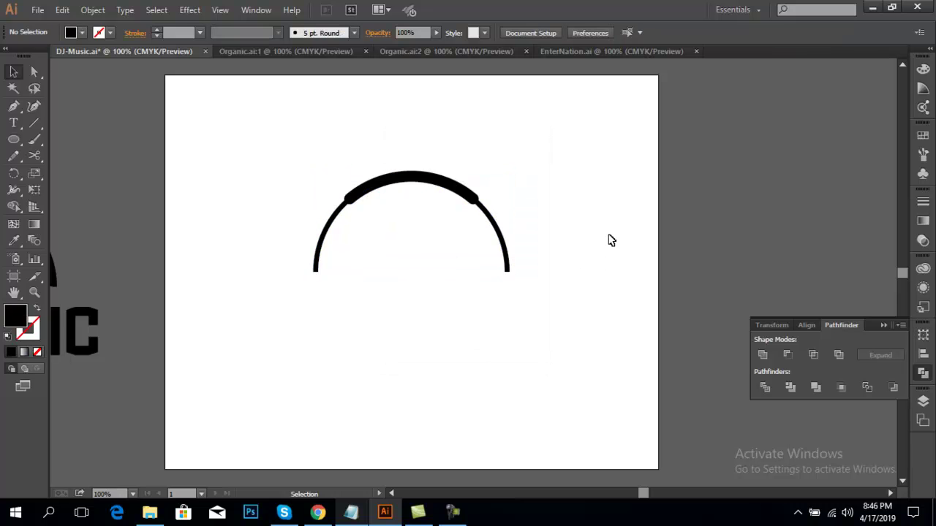
{"action": "left_click_drag", "start_coordinate": [395, 149], "coordinate": [505, 226]}
{"action": "left_click_drag", "start_coordinate": [344, 130], "coordinate": [520, 238]}
{"action": "key", "text": "a"}
{"action": "left_click", "coordinate": [575, 221]}
Draw a small black circle over the left end of the thin arc and copy it to the right end.
{"action": "left_click", "coordinate": [11, 140]}
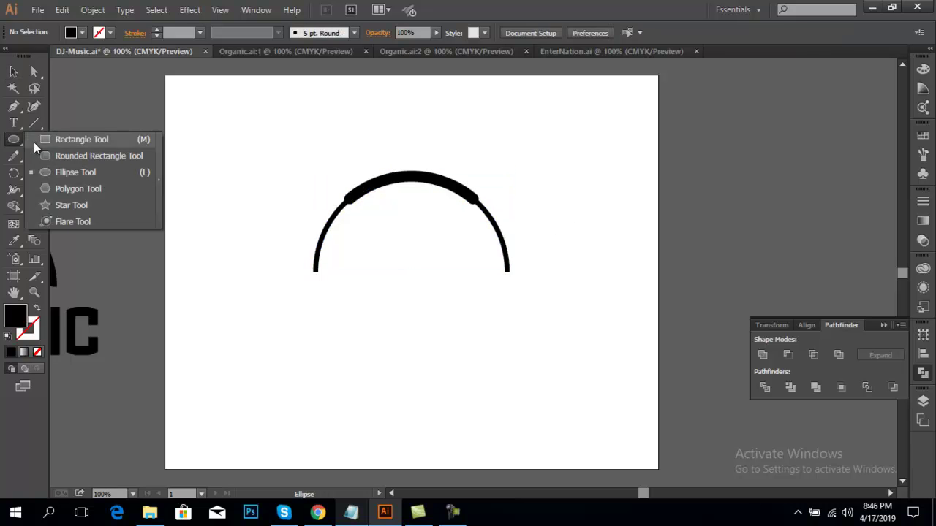
{"action": "left_click", "coordinate": [16, 142]}
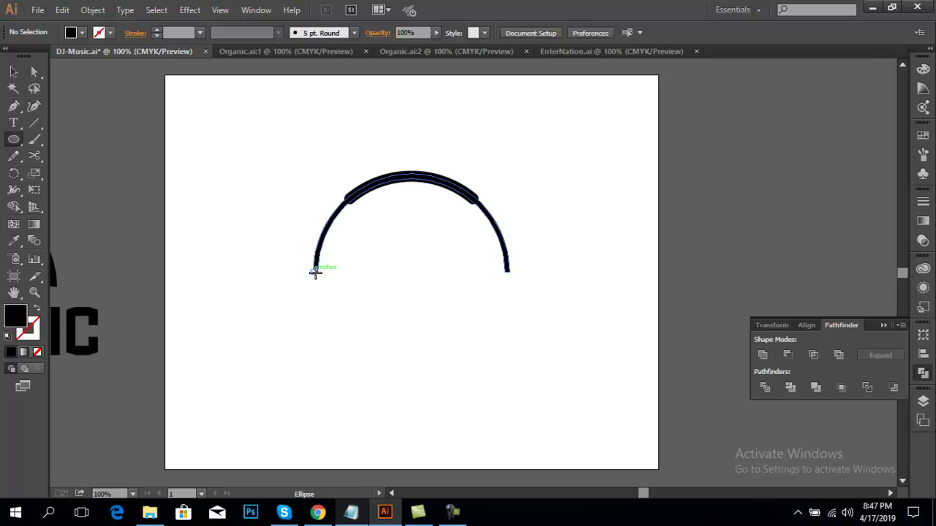
{"action": "mouse_move", "coordinate": [315, 272]}
{"action": "left_mouse_down"}
{"action": "mouse_move", "coordinate": [313, 247]}
{"action": "mouse_move", "coordinate": [299, 244]}
{"action": "mouse_move", "coordinate": [298, 266]}
{"action": "mouse_move", "coordinate": [289, 264]}
{"action": "mouse_move", "coordinate": [340, 263]}
{"action": "mouse_move", "coordinate": [332, 269]}
{"action": "left_mouse_up"}
{"action": "key", "text": "v"}
{"action": "left_click", "coordinate": [418, 280]}
{"action": "left_click", "coordinate": [399, 272]}
{"action": "key", "text": "Left"}
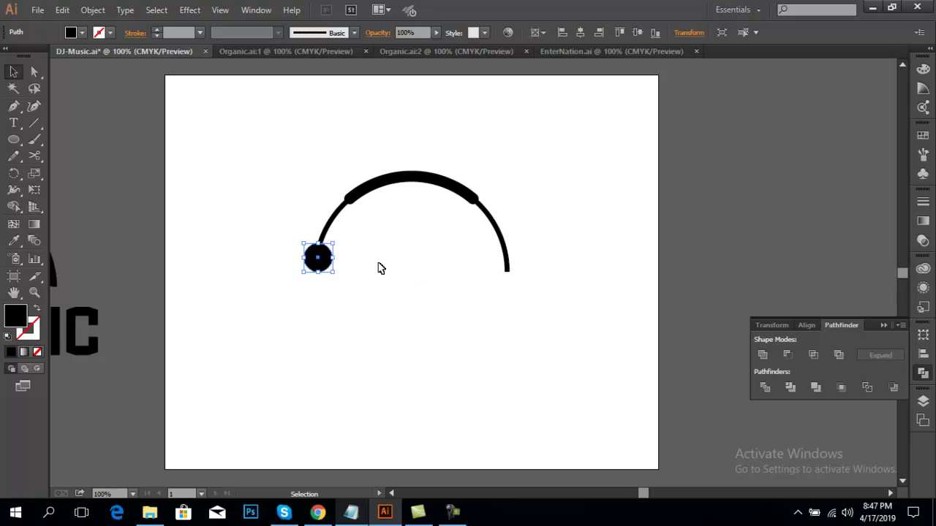
{"action": "key", "text": "Left"}
{"action": "left_click_drag", "start_coordinate": [324, 264], "coordinate": [257, 244]}
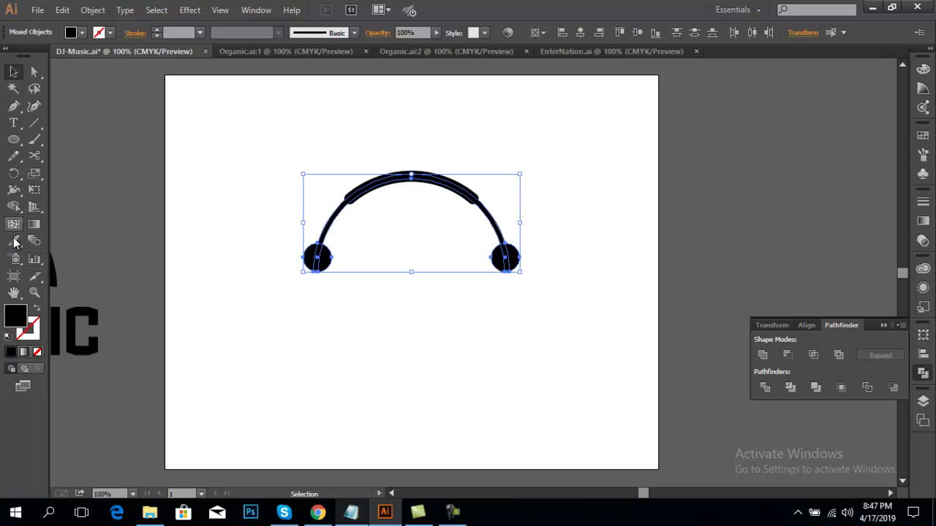
Remove the outer part of both small circles beyond the thin arc with the Shape Builder.
{"action": "left_click", "coordinate": [14, 206]}
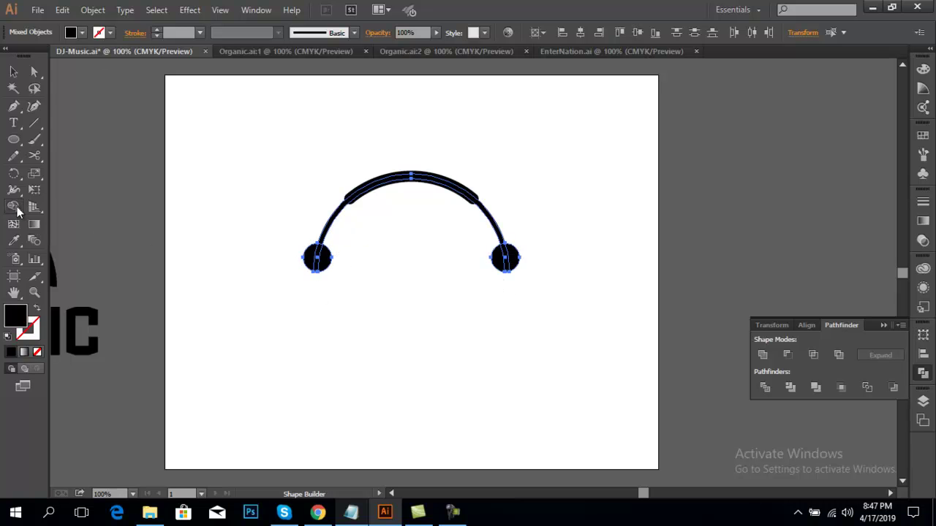
{"action": "left_click", "coordinate": [307, 260], "text": "alt"}
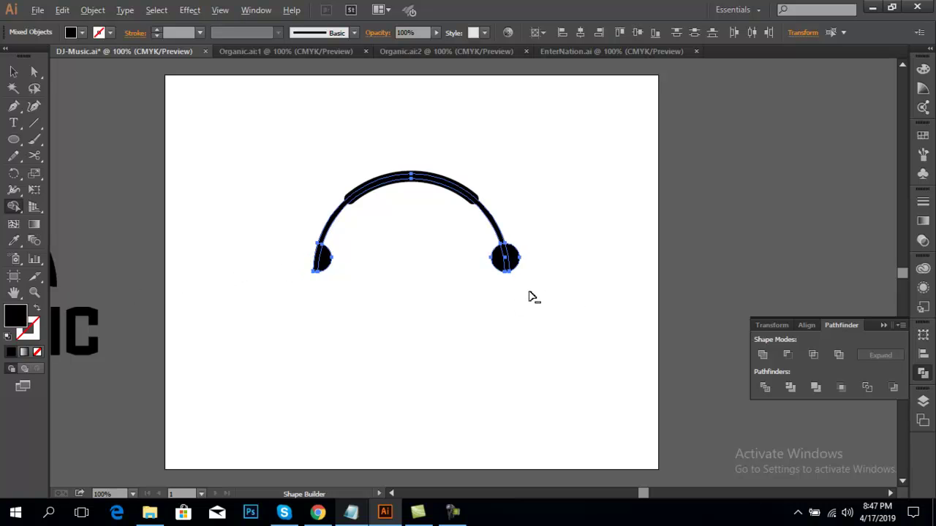
{"action": "left_click", "coordinate": [513, 260], "text": "alt"}
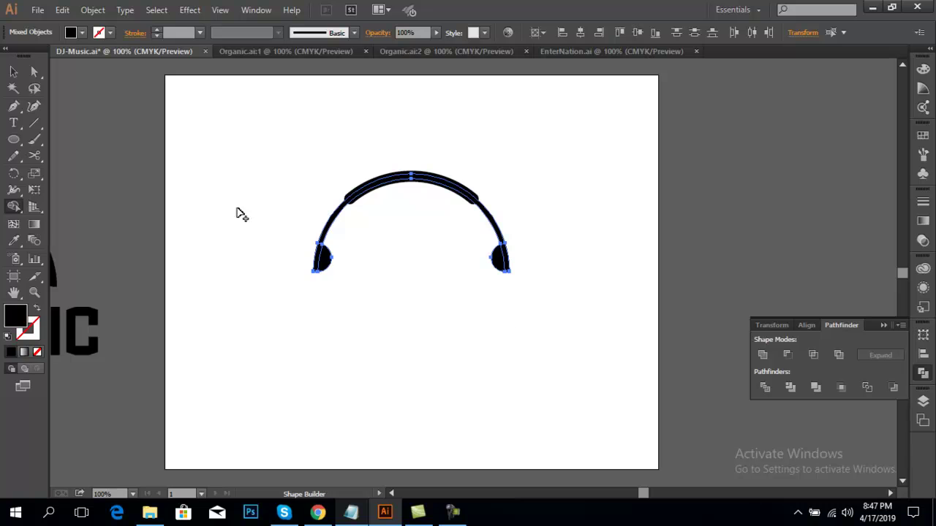
{"action": "left_click", "coordinate": [10, 74]}
{"action": "left_click", "coordinate": [241, 130]}
Try to unite the thick top segment, the thin arc and both ear pads into one shape.
{"action": "left_click_drag", "start_coordinate": [288, 150], "coordinate": [509, 302]}
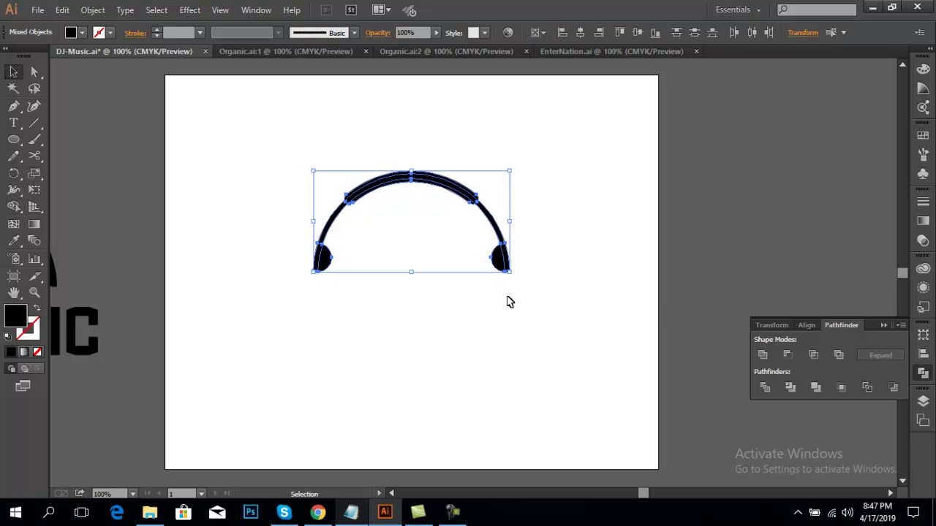
{"action": "left_click", "coordinate": [930, 374]}
{"action": "left_click", "coordinate": [255, 10]}
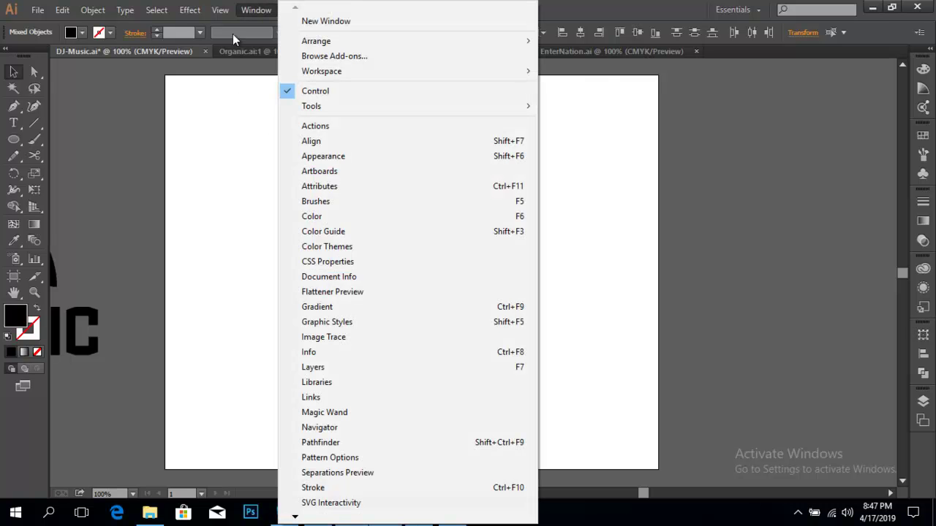
{"action": "left_click", "coordinate": [318, 443]}
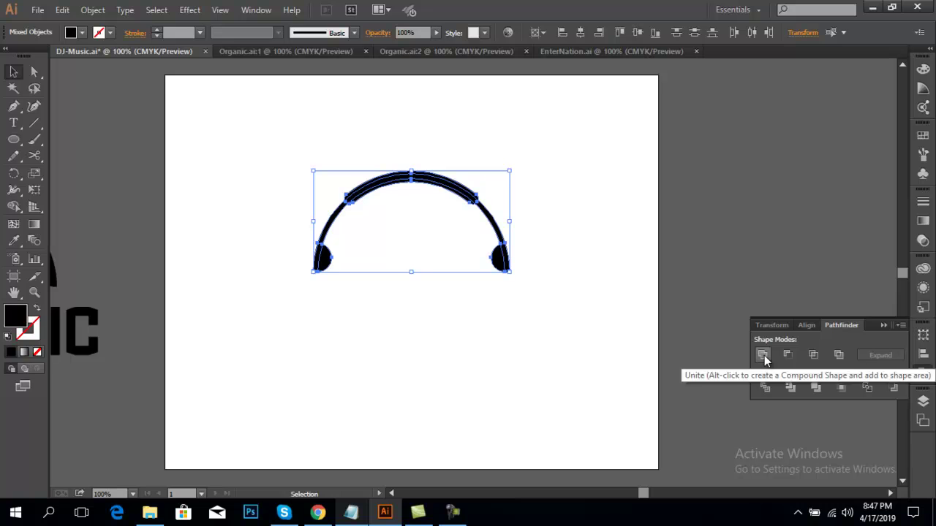
{"action": "left_click", "coordinate": [762, 355]}
{"action": "left_click", "coordinate": [592, 234]}
{"action": "left_click", "coordinate": [446, 187]}
{"action": "left_click", "coordinate": [596, 161]}
{"action": "left_click", "coordinate": [418, 181]}
{"action": "left_click", "coordinate": [597, 156]}
{"action": "left_click", "coordinate": [487, 205]}
{"action": "left_click", "coordinate": [598, 163]}
{"action": "key", "text": "ctrl+z"}
Unite the thin arc with the ear pads at its two ends, leaving out the thick top segment.
{"action": "left_click", "coordinate": [580, 245]}
{"action": "left_click_drag", "start_coordinate": [562, 295], "coordinate": [289, 247]}
{"action": "left_click", "coordinate": [762, 355]}
{"action": "left_click", "coordinate": [619, 278]}
Fill the thick top segment of the headband with the crimson red #b70437.
{"action": "left_click", "coordinate": [482, 201]}
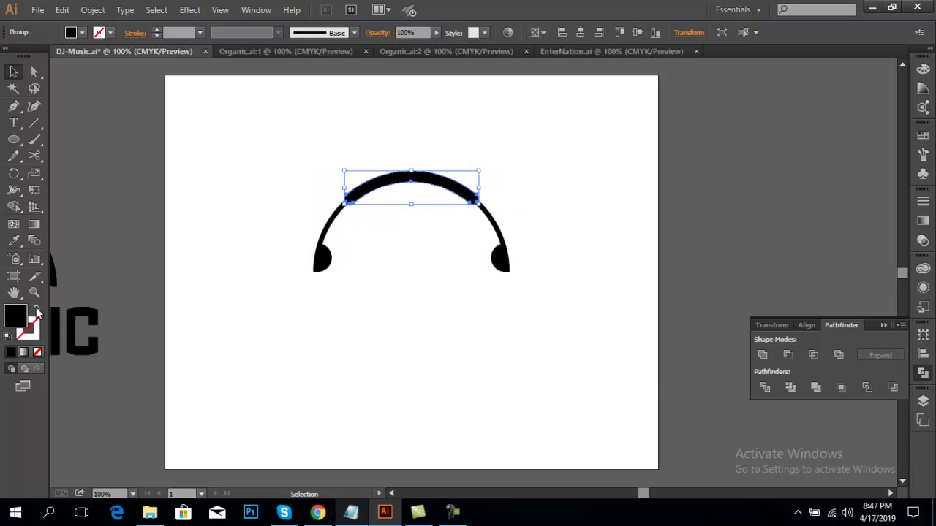
{"action": "double_click", "coordinate": [13, 322]}
{"action": "left_click", "coordinate": [457, 211]}
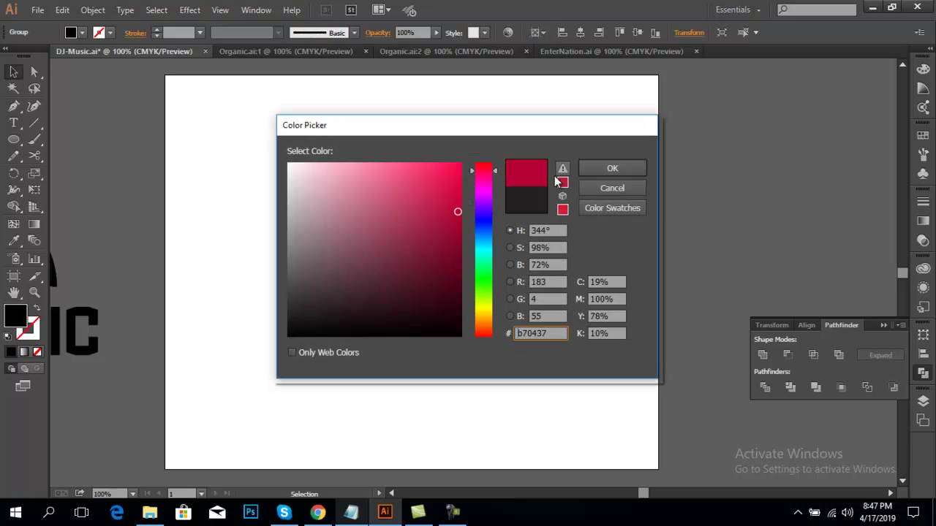
{"action": "left_click", "coordinate": [612, 168]}
{"action": "left_click", "coordinate": [663, 184]}
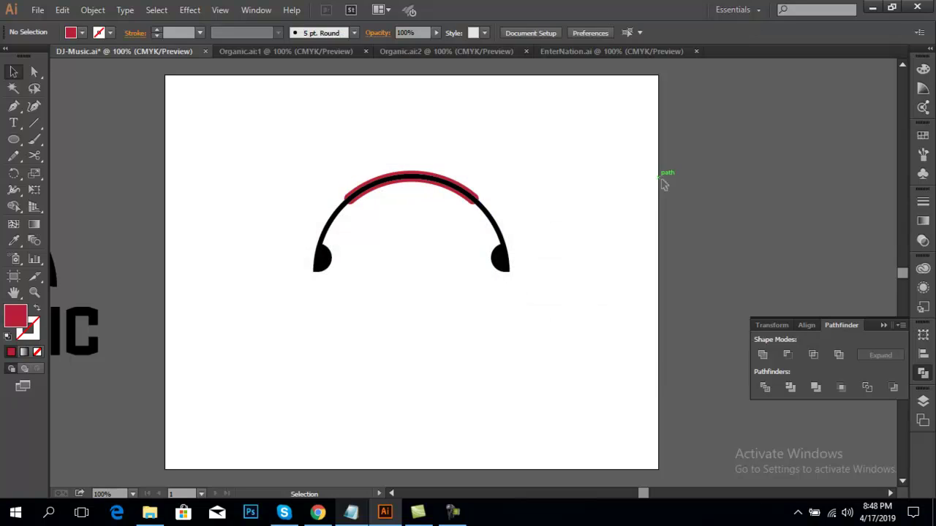
Bring the red top segment of the headband to the front of the thin black arc.
{"action": "left_click", "coordinate": [471, 195]}
{"action": "left_click", "coordinate": [549, 173]}
{"action": "left_click", "coordinate": [471, 195]}
{"action": "right_click", "coordinate": [473, 192]}
{"action": "mouse_move", "coordinate": [604, 307]}
{"action": "left_click", "coordinate": [699, 310]}
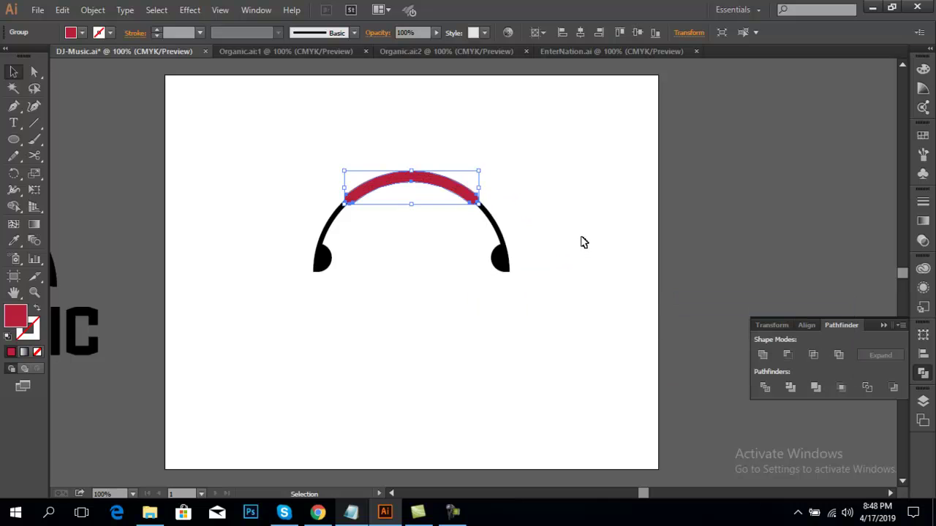
{"action": "left_click", "coordinate": [578, 238]}
{"action": "left_click_drag", "start_coordinate": [289, 141], "coordinate": [537, 318]}
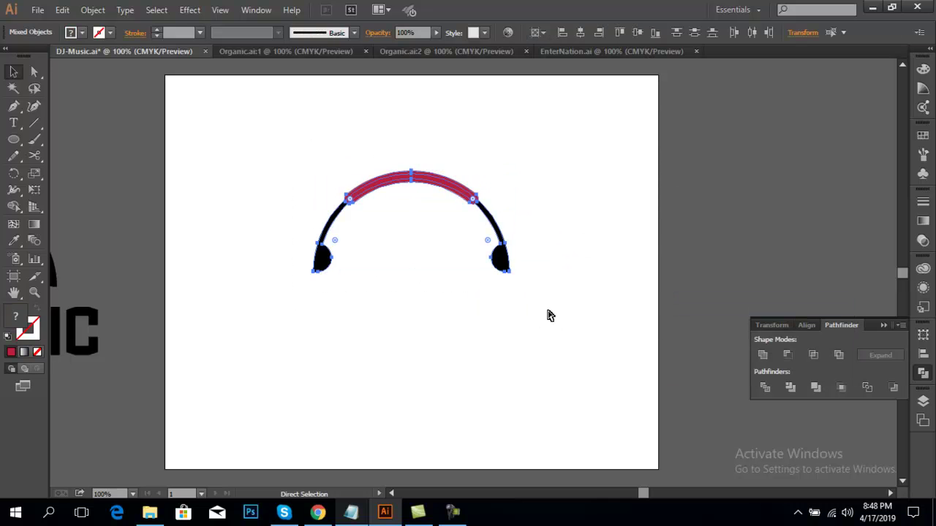
{"action": "left_click", "coordinate": [643, 245]}
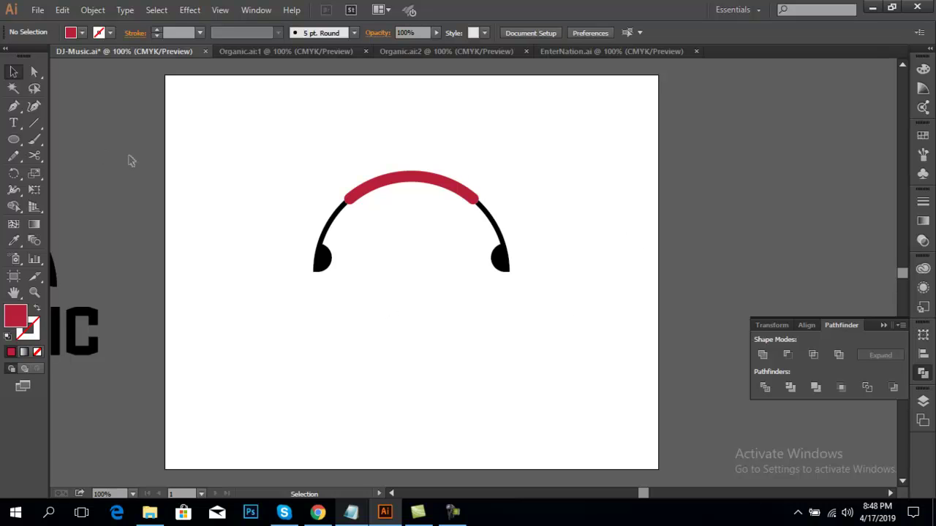
Paste the copied black circle in front and scale it down around its centre to fit inside the headband.
{"action": "key", "text": "ctrl"}
{"action": "key", "text": "ctrl+f"}
{"action": "key", "text": "shift"}
{"action": "left_click_drag", "start_coordinate": [509, 177], "coordinate": [493, 194]}
{"action": "left_click", "coordinate": [566, 184]}
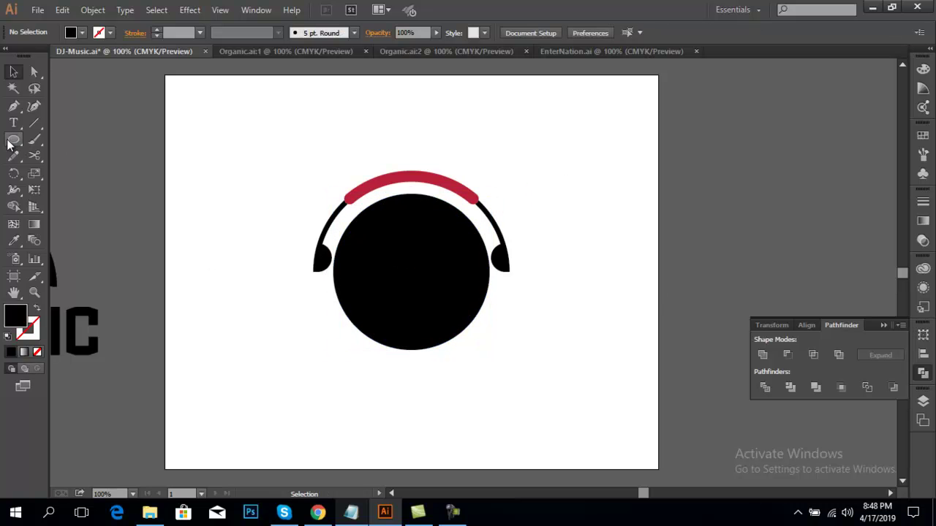
Cut the black circle to its upper half by subtracting a rectangle drawn from the headband's lower ends downward.
{"action": "left_click_drag", "start_coordinate": [13, 139], "coordinate": [52, 139]}
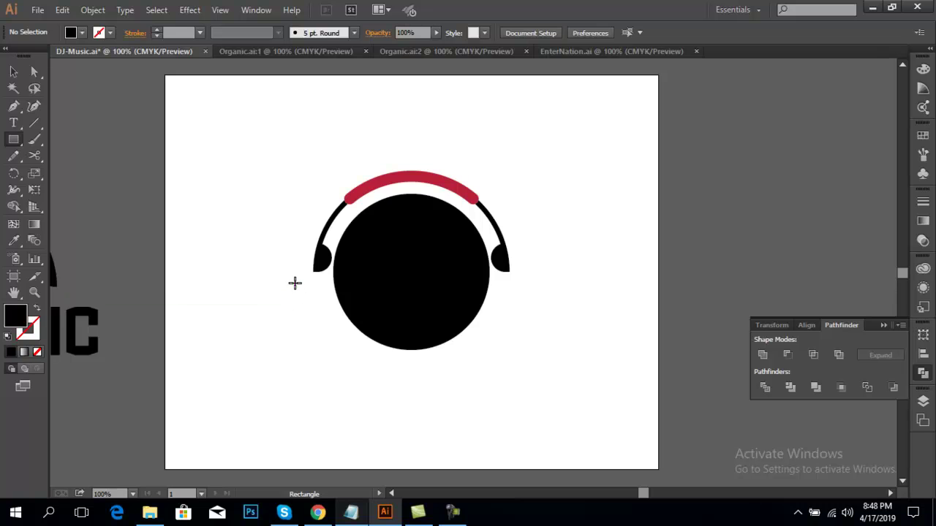
{"action": "left_click_drag", "start_coordinate": [301, 272], "coordinate": [585, 387]}
{"action": "key", "text": "v"}
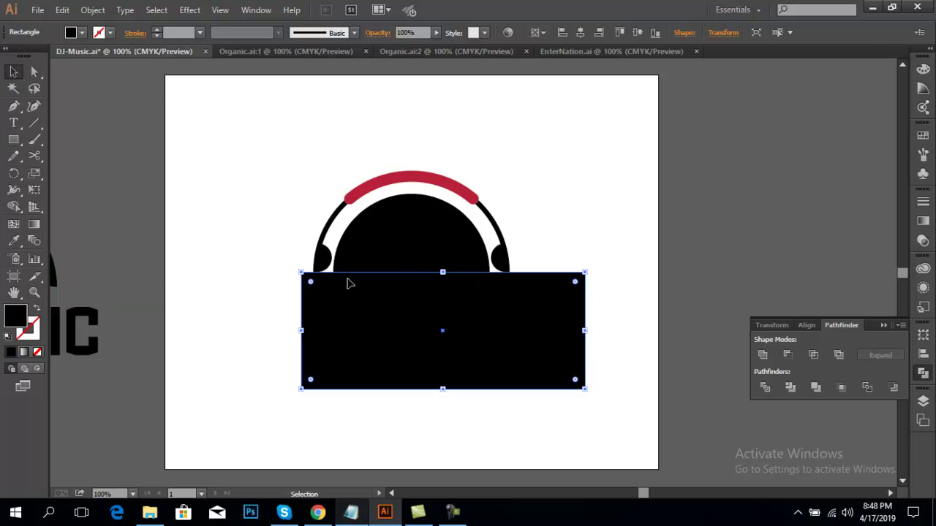
{"action": "left_click", "coordinate": [392, 255], "text": "shift"}
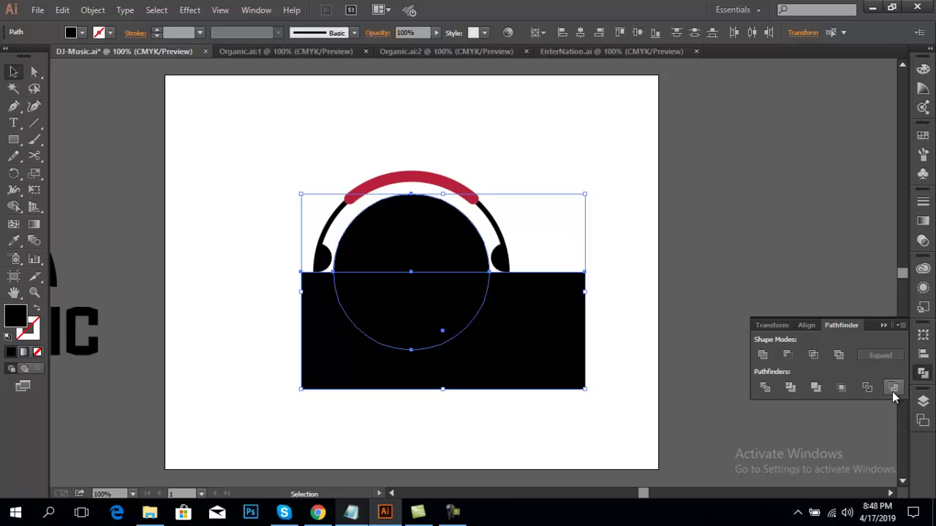
{"action": "left_click", "coordinate": [787, 355]}
{"action": "left_click", "coordinate": [699, 225]}
{"action": "left_click_drag", "start_coordinate": [651, 232], "coordinate": [606, 231]}
{"action": "left_click", "coordinate": [395, 255]}
{"action": "left_click", "coordinate": [577, 198]}
{"action": "left_click", "coordinate": [390, 244]}
{"action": "left_click", "coordinate": [587, 182]}
Draw a vertical line along the left edge of the half circle and give it a green stroke.
{"action": "left_click", "coordinate": [34, 123]}
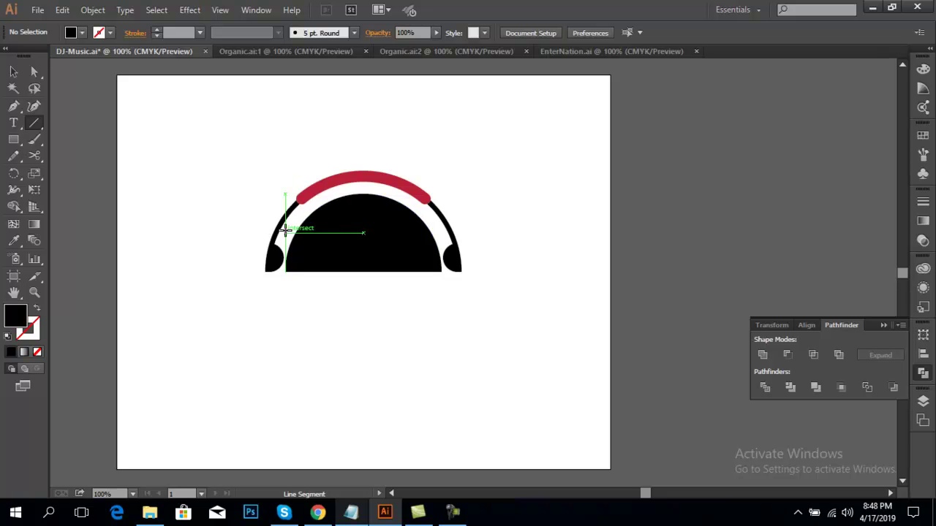
{"action": "left_click_drag", "start_coordinate": [285, 189], "coordinate": [285, 334]}
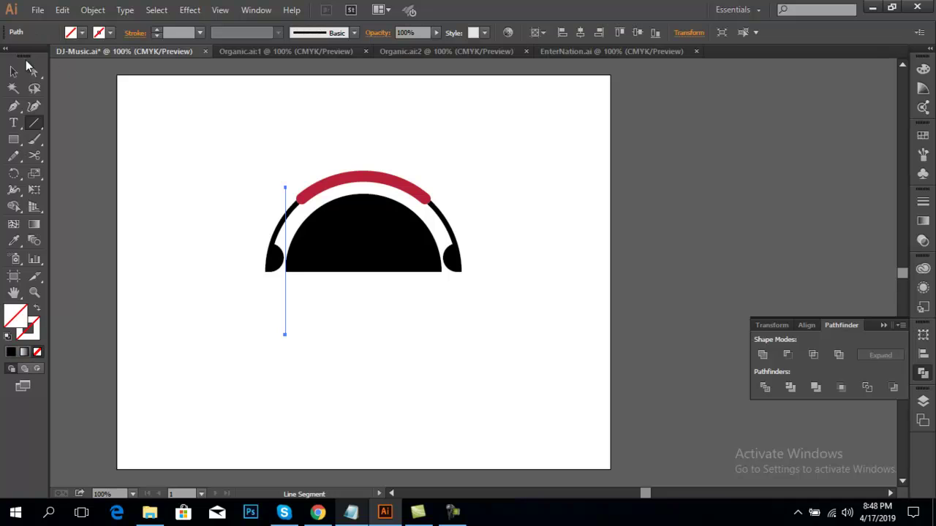
{"action": "key", "text": "v"}
{"action": "left_click", "coordinate": [104, 32]}
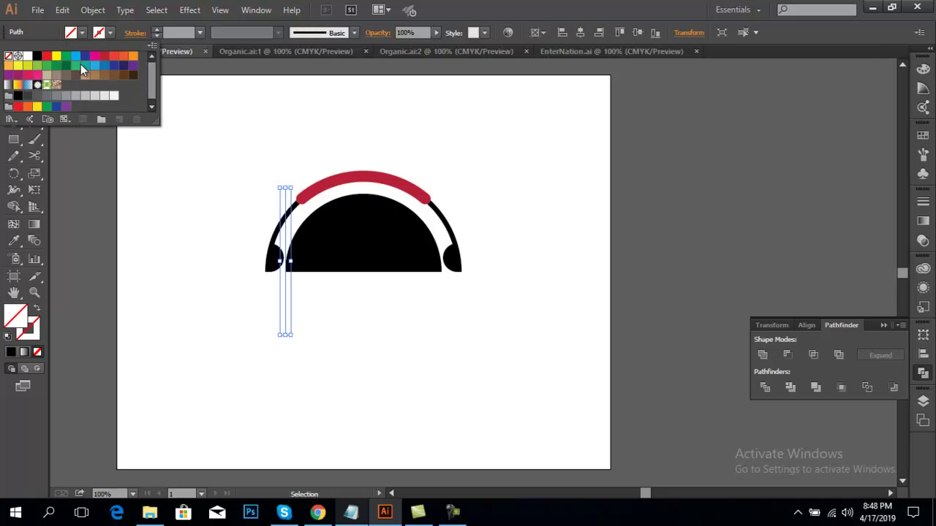
{"action": "left_click", "coordinate": [67, 56]}
{"action": "left_click", "coordinate": [174, 178]}
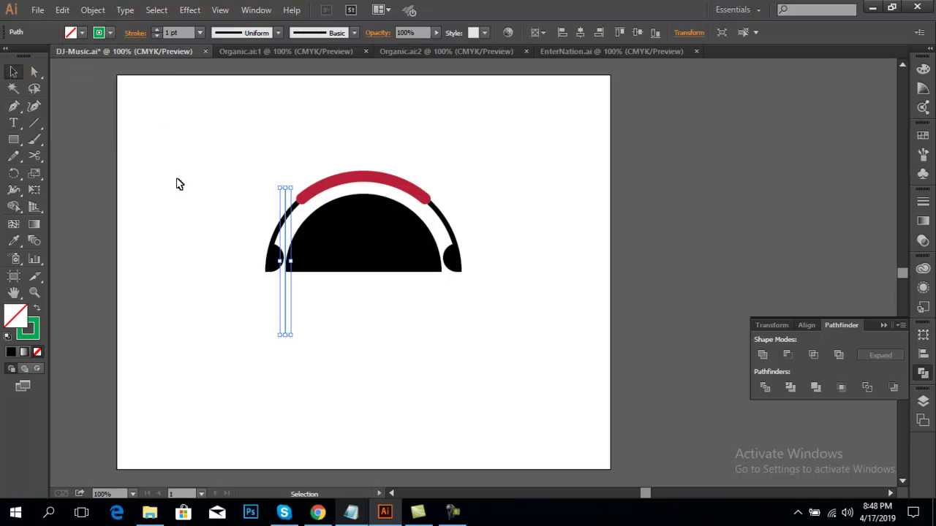
Copy the green vertical line to the right edge of the half circle.
{"action": "left_click", "coordinate": [188, 226]}
{"action": "left_click_drag", "start_coordinate": [288, 321], "coordinate": [444, 328]}
{"action": "left_click", "coordinate": [558, 334]}
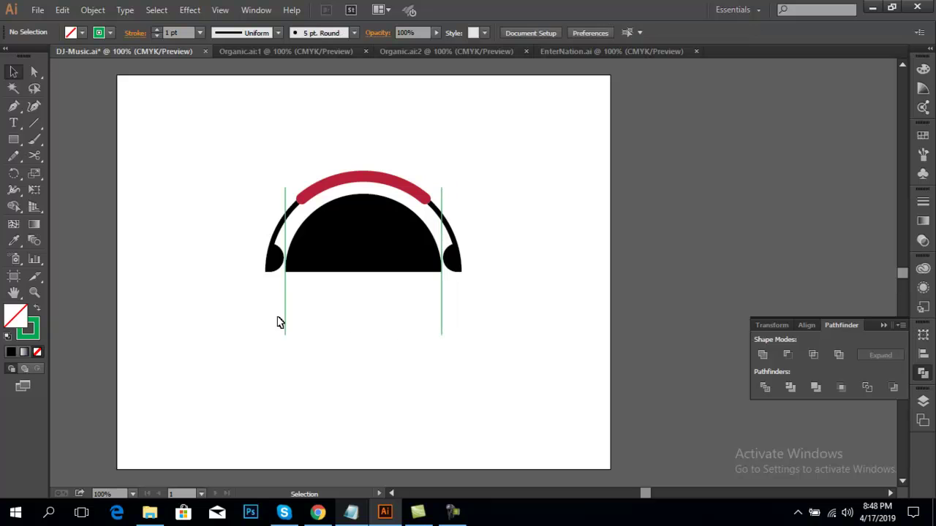
Copy the left green line a short way to the right and repeat that duplication four times across the half circle.
{"action": "left_click_drag", "start_coordinate": [289, 319], "coordinate": [312, 317]}
{"action": "key", "text": "a"}
{"action": "key", "text": "ctrl+d"}
{"action": "key", "text": "ctrl+d"}
{"action": "key", "text": "ctrl+d"}
{"action": "key", "text": "ctrl+d"}
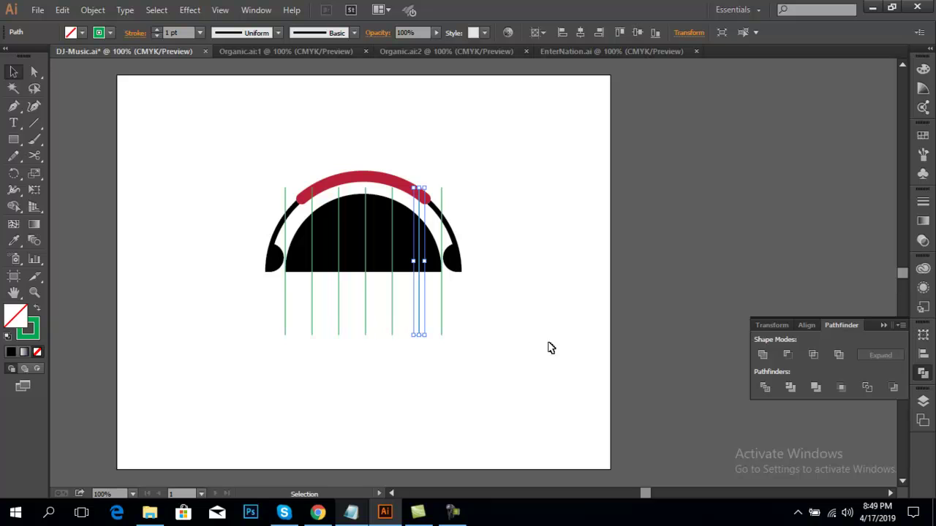
Add two more green line copies near the middle of the half circle, one on each side of the central line.
{"action": "left_click", "coordinate": [329, 317]}
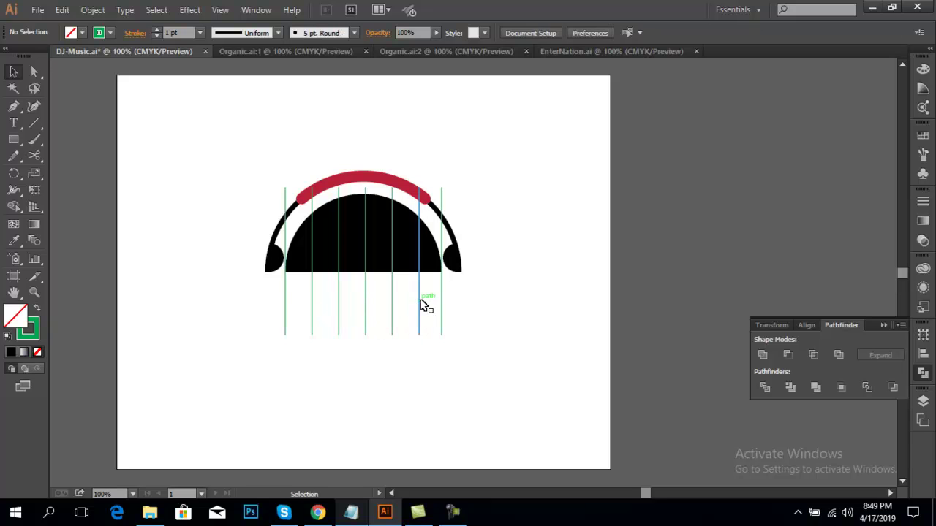
{"action": "left_click_drag", "start_coordinate": [395, 300], "coordinate": [361, 298]}
{"action": "left_click", "coordinate": [529, 353]}
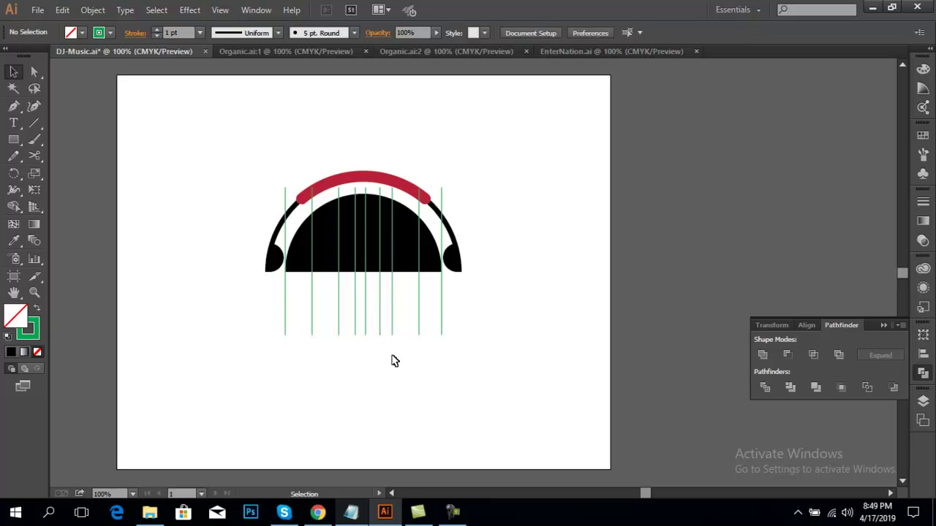
Distribute the green vertical lines evenly by their horizontal centres, with alignment set to the selection.
{"action": "left_click_drag", "start_coordinate": [518, 344], "coordinate": [238, 307]}
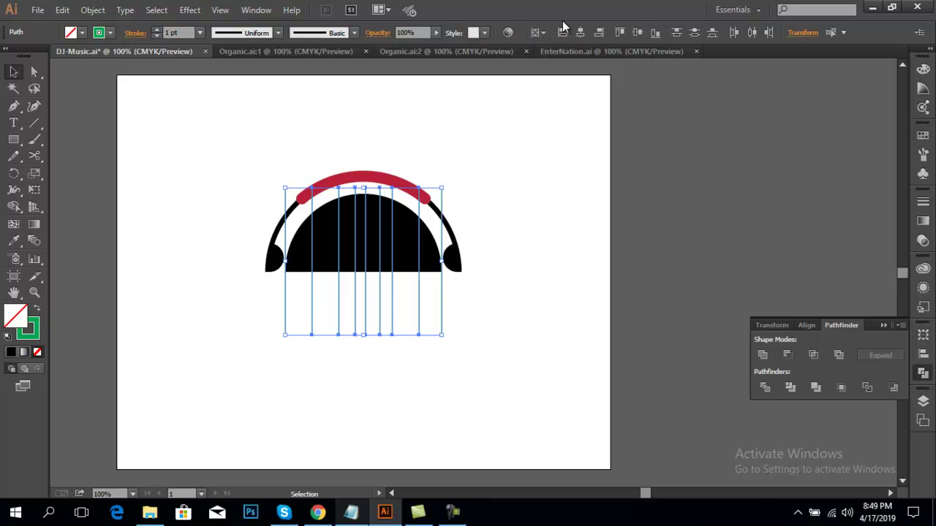
{"action": "left_click", "coordinate": [541, 33]}
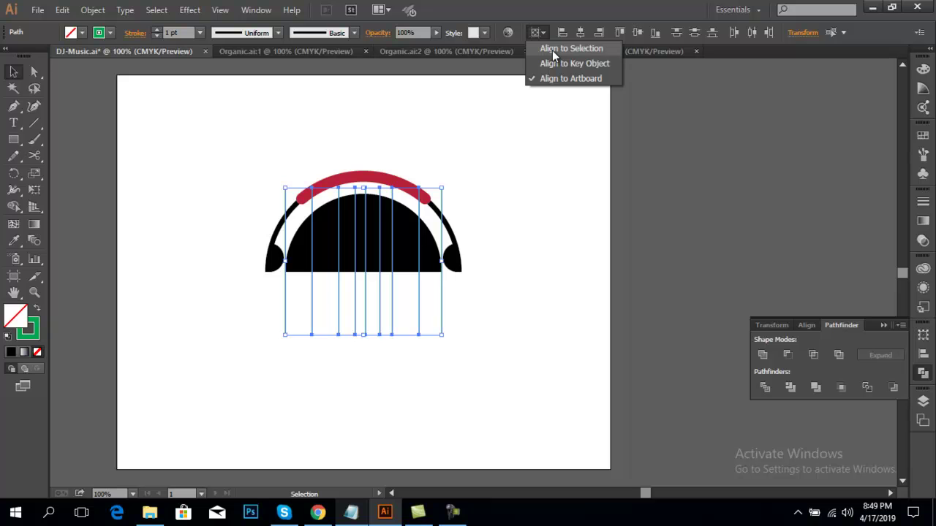
{"action": "left_click", "coordinate": [552, 49]}
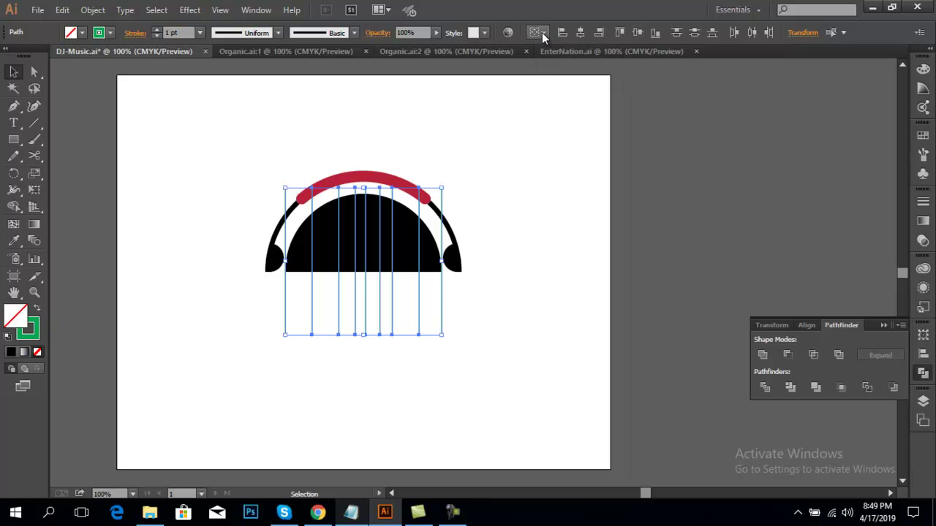
{"action": "left_click", "coordinate": [542, 32]}
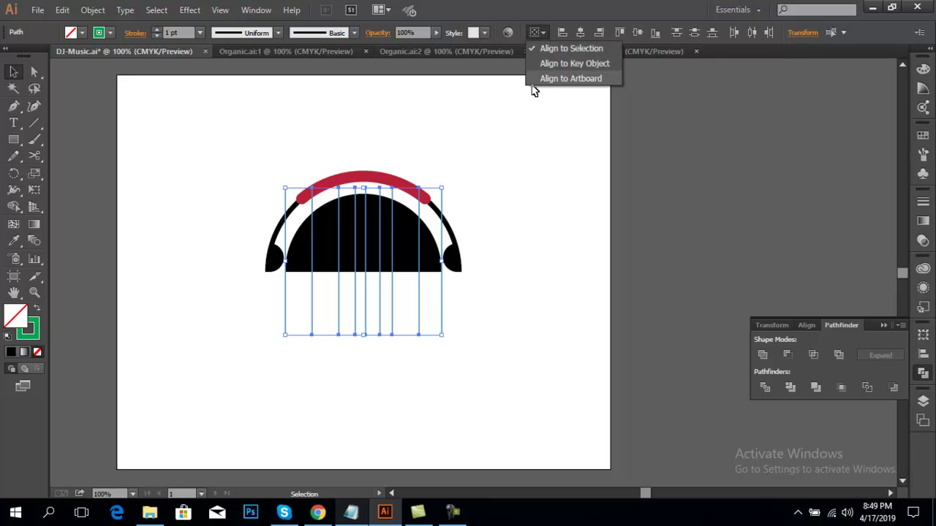
{"action": "left_click", "coordinate": [544, 104]}
{"action": "left_click", "coordinate": [546, 99]}
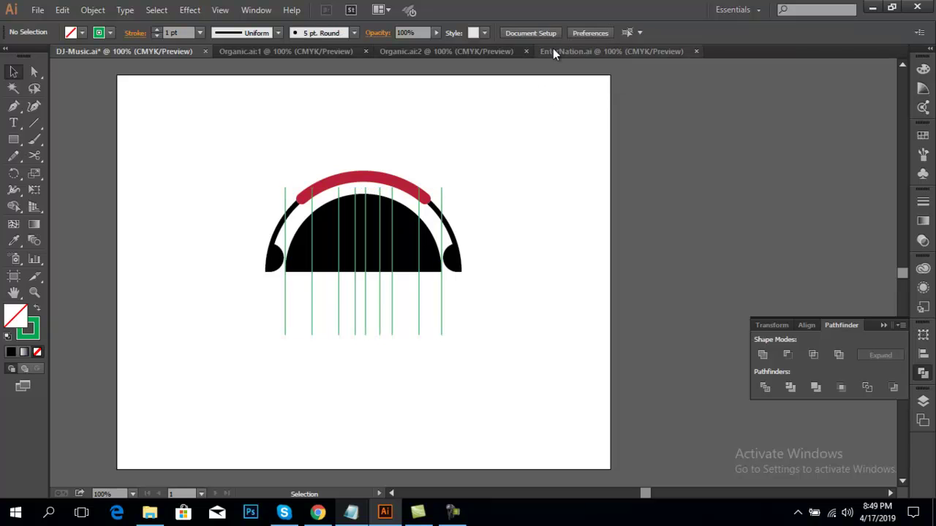
{"action": "left_click_drag", "start_coordinate": [526, 340], "coordinate": [242, 293]}
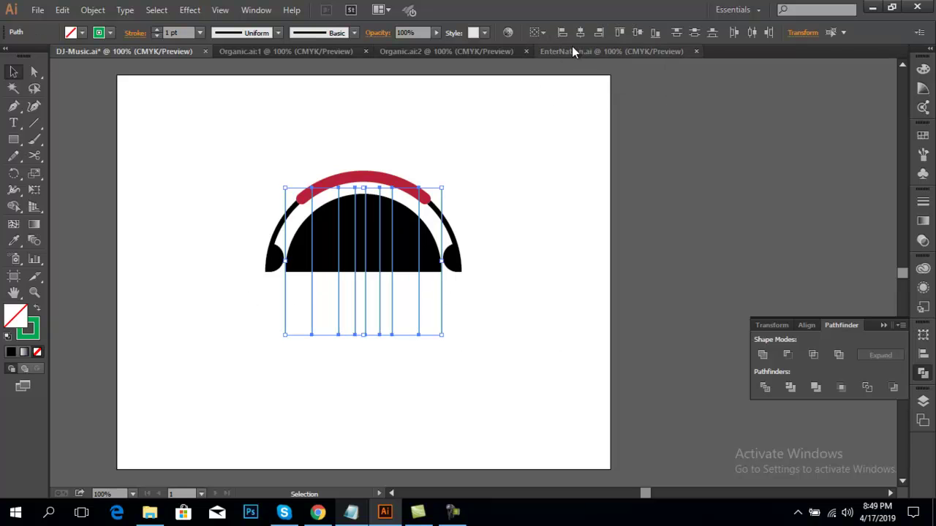
{"action": "left_click", "coordinate": [539, 34]}
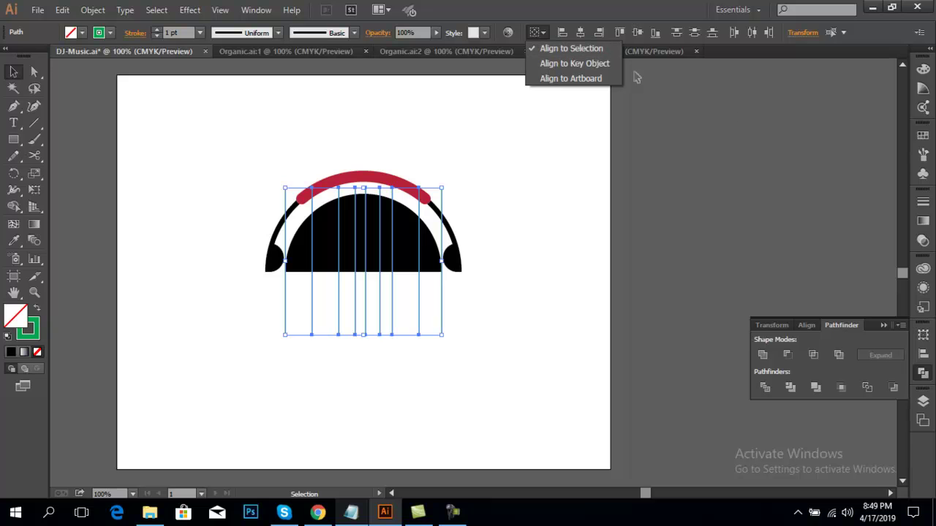
{"action": "left_click", "coordinate": [749, 34]}
{"action": "left_click", "coordinate": [749, 35]}
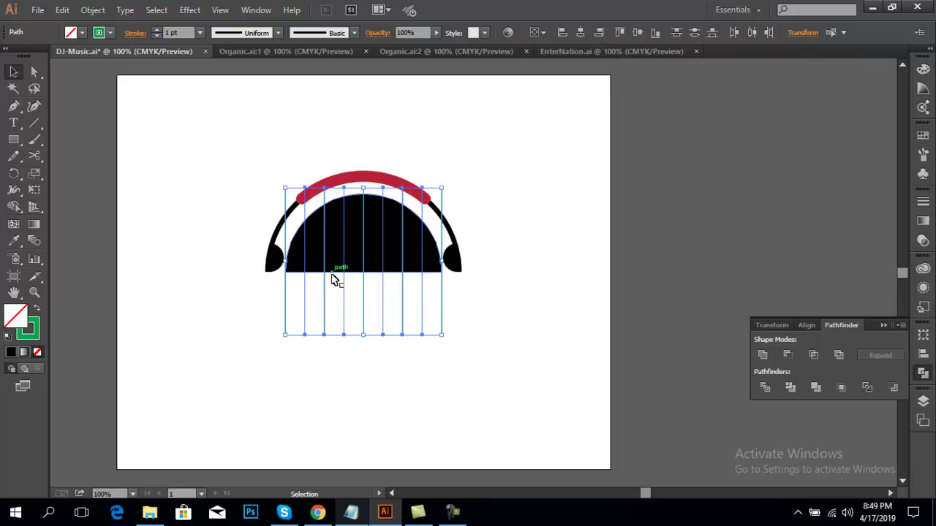
{"action": "left_click", "coordinate": [538, 287]}
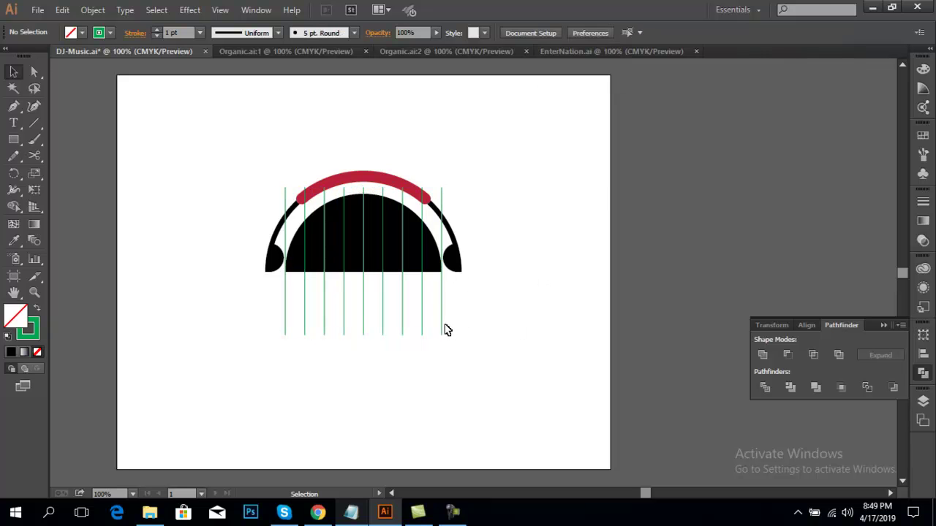
Delete the two outermost green lines and shorten the remaining ones from above so they start inside the half circle.
{"action": "left_click", "coordinate": [443, 329]}
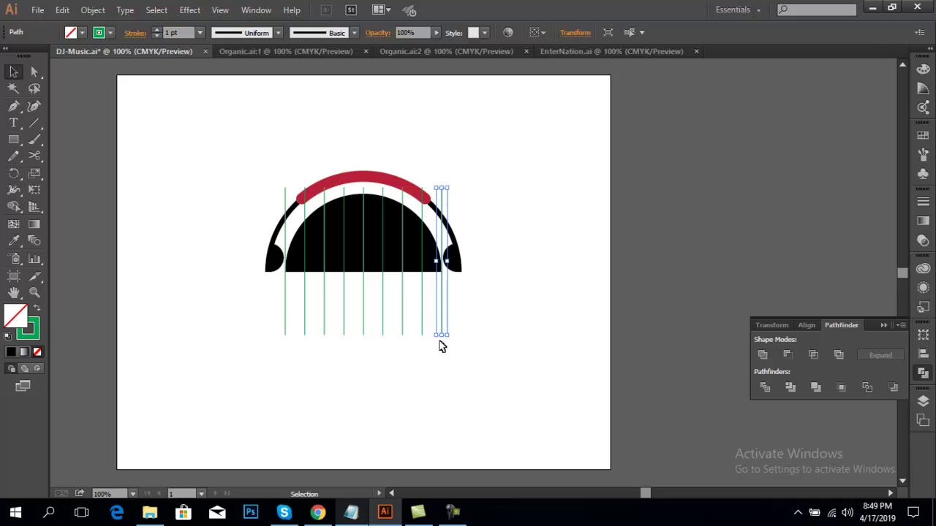
{"action": "left_click", "coordinate": [286, 330], "text": "shift"}
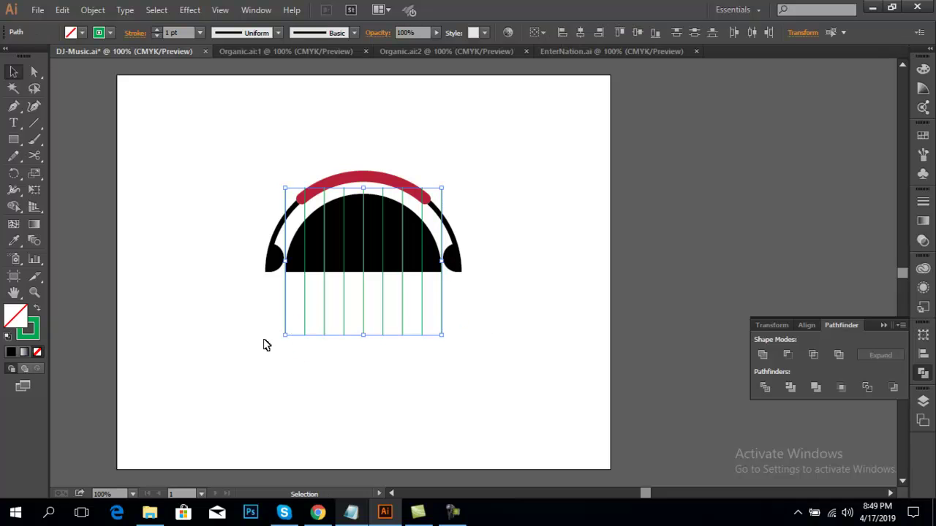
{"action": "key", "text": "Delete"}
{"action": "left_click_drag", "start_coordinate": [472, 352], "coordinate": [273, 320]}
{"action": "left_click_drag", "start_coordinate": [363, 188], "coordinate": [367, 223]}
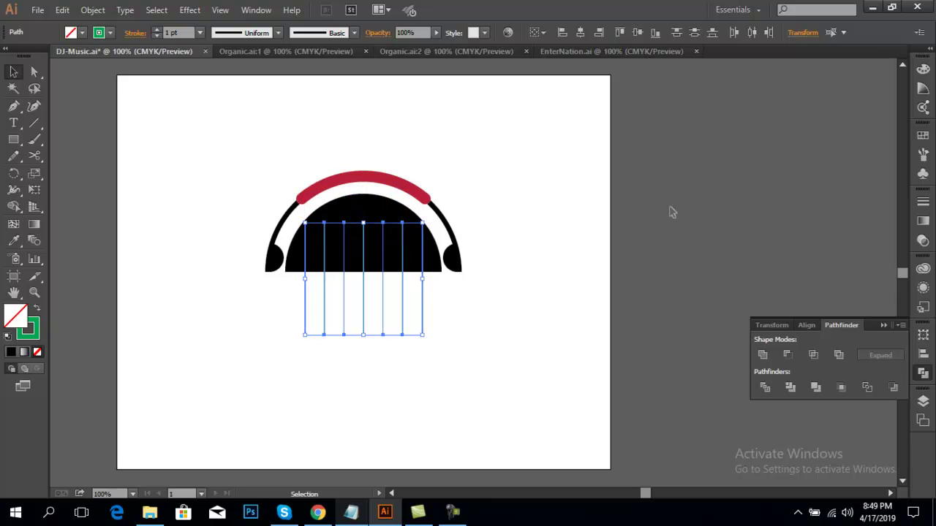
Set the stroke weight of the green lines to 6 pt.
{"action": "left_click", "coordinate": [184, 32]}
{"action": "key", "text": "Up"}
{"action": "key", "text": "Up"}
{"action": "key", "text": "Up"}
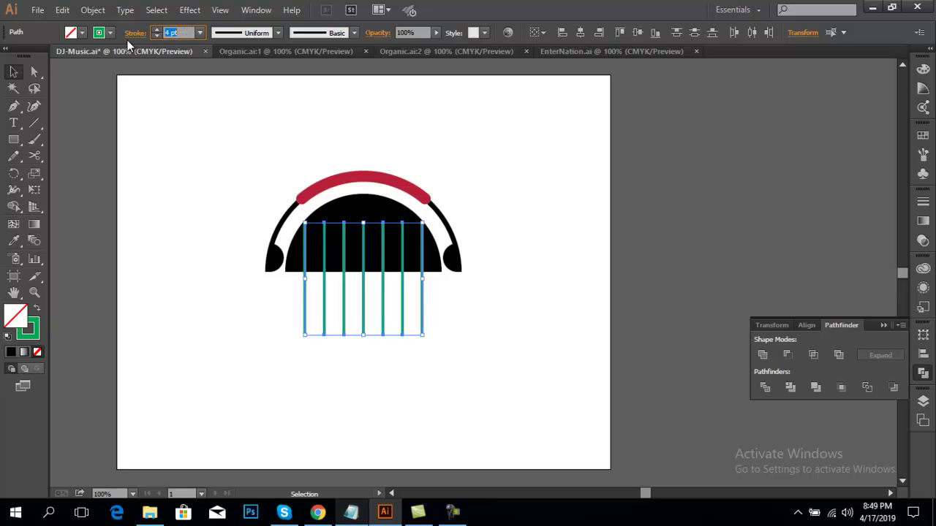
{"action": "key", "text": "Up"}
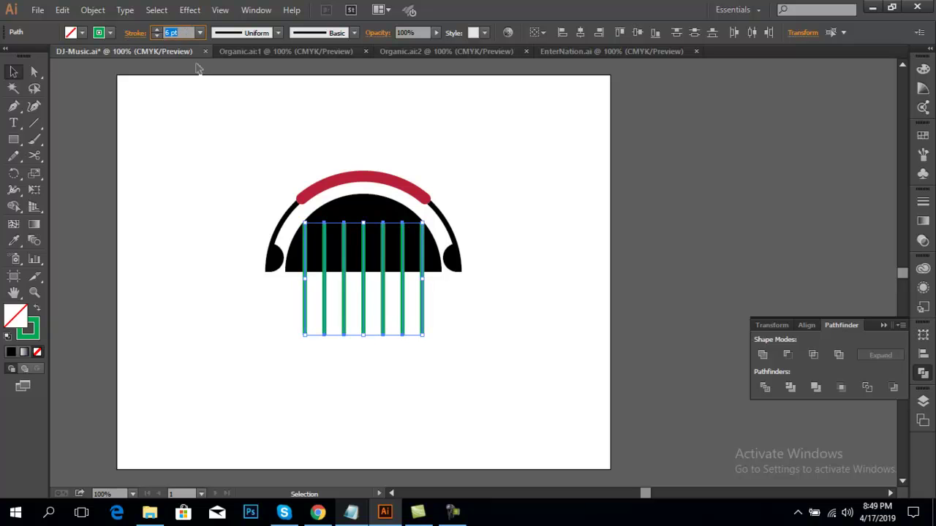
{"action": "key", "text": "Return"}
Shorten the green lines pair by pair so their tops step down symmetrically from the central line to the outer ones.
{"action": "left_click_drag", "start_coordinate": [364, 221], "coordinate": [366, 240]}
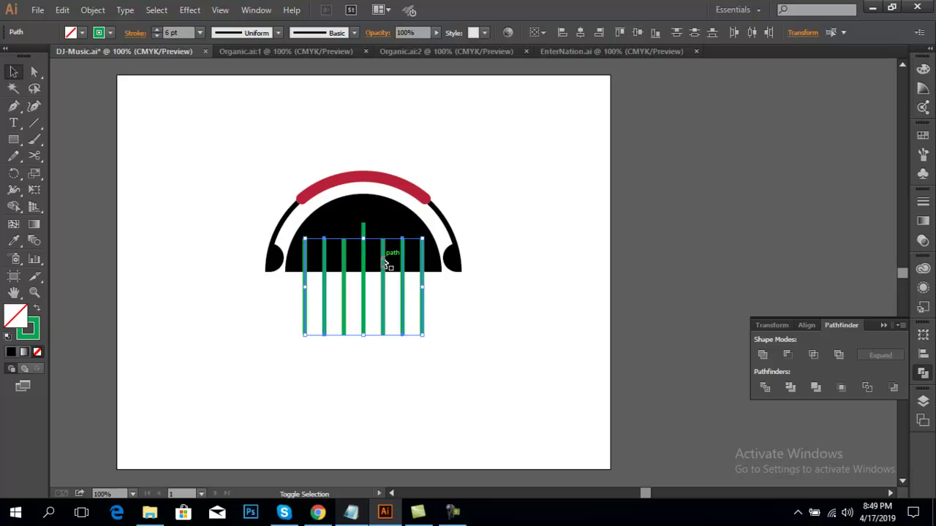
{"action": "left_click_drag", "start_coordinate": [364, 240], "coordinate": [365, 251]}
{"action": "left_click", "coordinate": [305, 267], "text": "shift"}
{"action": "left_click", "coordinate": [413, 262], "text": "shift"}
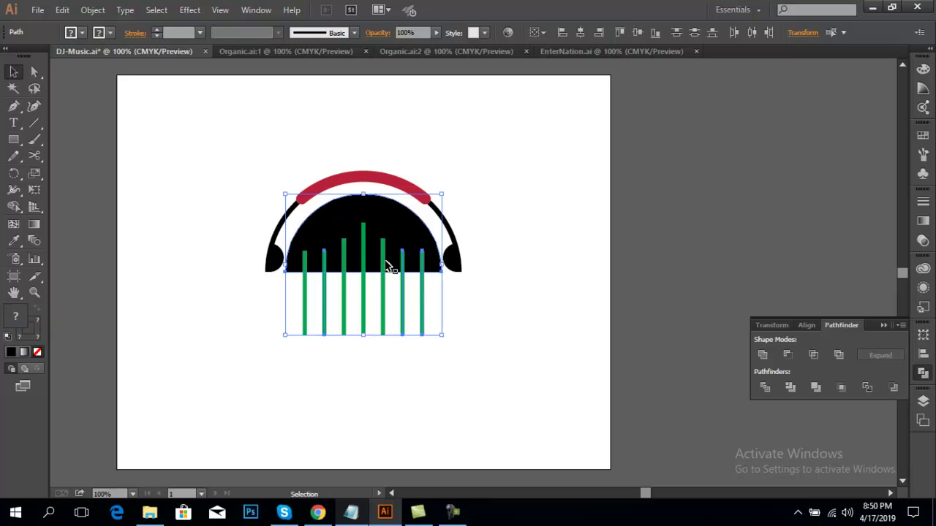
{"action": "left_click", "coordinate": [500, 282]}
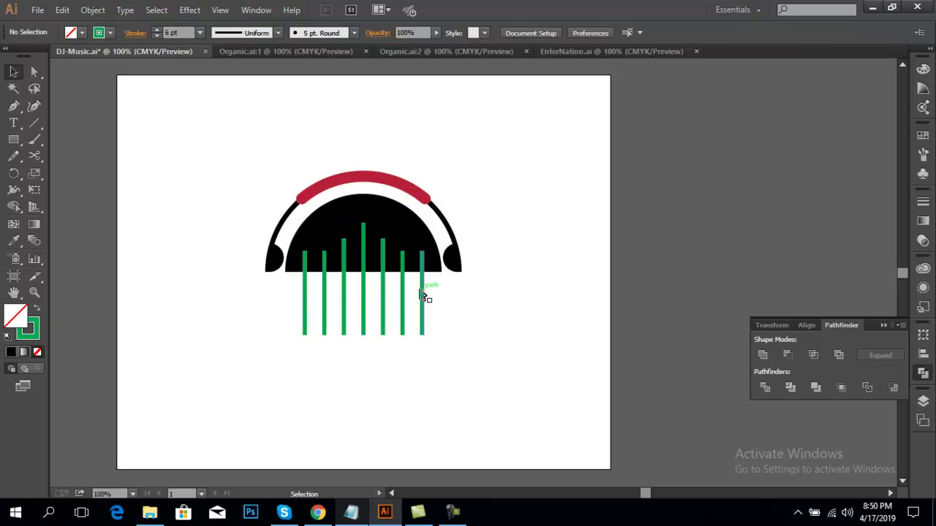
{"action": "left_click", "coordinate": [422, 294]}
{"action": "left_click", "coordinate": [305, 287], "text": "shift"}
{"action": "left_click_drag", "start_coordinate": [364, 250], "coordinate": [367, 261]}
{"action": "left_click", "coordinate": [469, 315]}
Move all the green lines up together so the central line's tip sits just below the half circle's crown.
{"action": "left_click_drag", "start_coordinate": [482, 335], "coordinate": [293, 300]}
{"action": "key", "text": "shift+Up"}
{"action": "key", "text": "Up"}
{"action": "key", "text": "Up"}
{"action": "key", "text": "Up"}
{"action": "key", "text": "Up"}
{"action": "key", "text": "Up"}
{"action": "key", "text": "Up"}
{"action": "key", "text": "Up"}
{"action": "key", "text": "Up"}
{"action": "key", "text": "Up"}
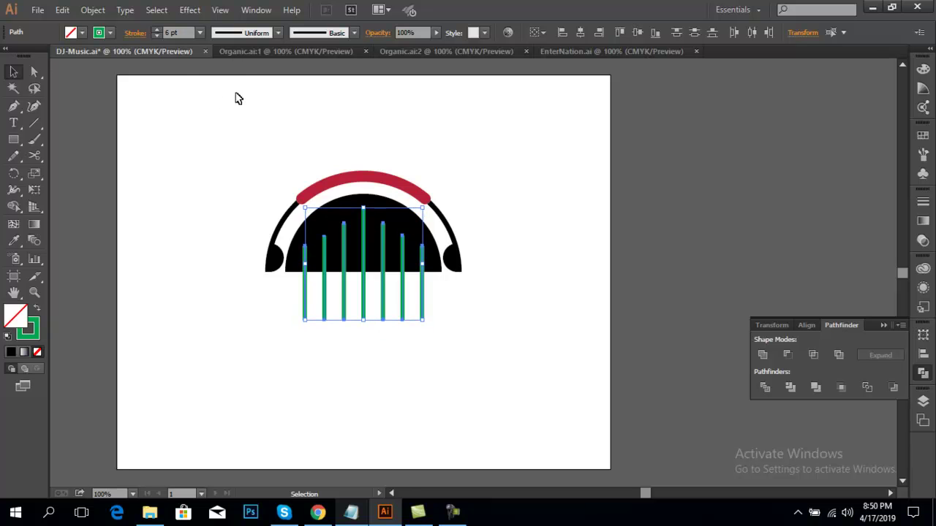
Expand the green line strokes into filled shapes.
{"action": "left_click", "coordinate": [93, 11]}
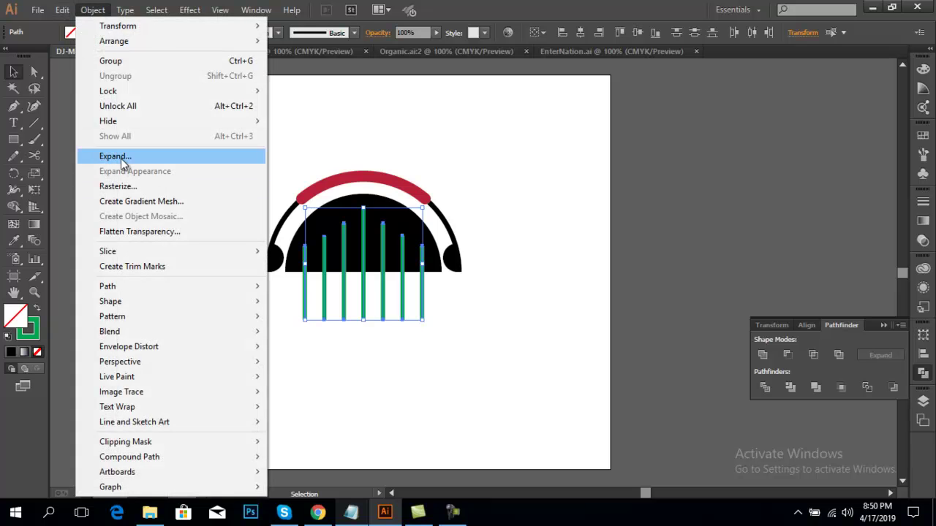
{"action": "left_click", "coordinate": [175, 156]}
{"action": "left_click", "coordinate": [435, 333]}
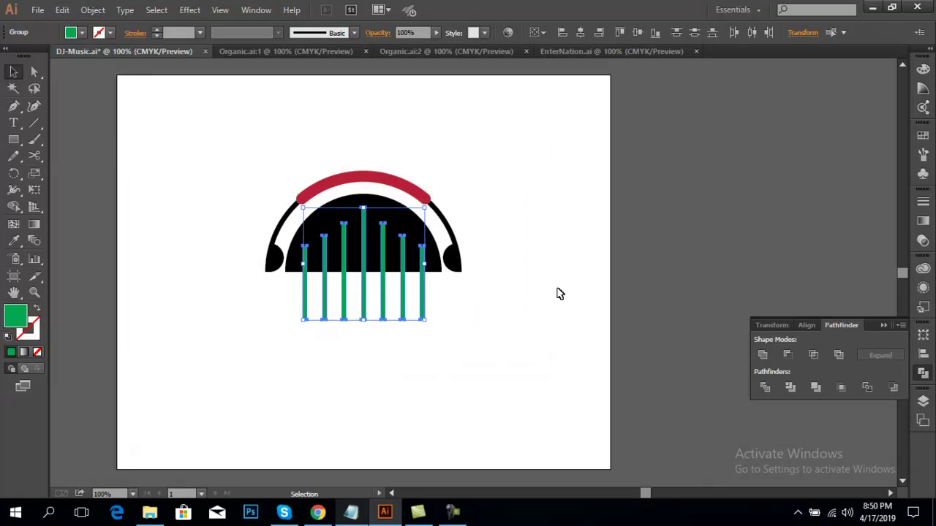
Subtract the expanded green bars from the black half circle with Minus Front.
{"action": "left_click", "coordinate": [407, 227], "text": "shift"}
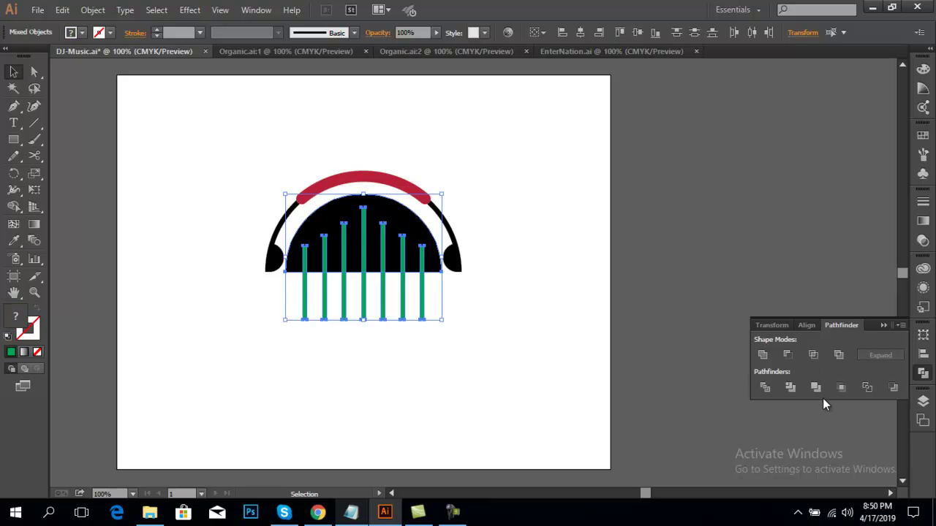
{"action": "left_click", "coordinate": [787, 355]}
{"action": "left_click", "coordinate": [693, 272]}
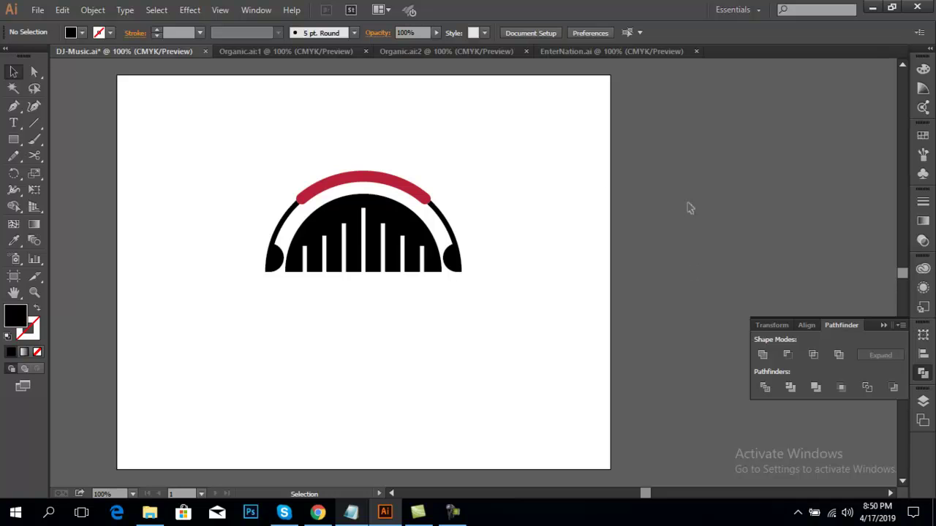
{"action": "left_click_drag", "start_coordinate": [267, 142], "coordinate": [468, 316]}
{"action": "left_click", "coordinate": [468, 316]}
Add the text "DJ MUSIC" below the headphone in Goldin FinanceDEMO at 36 pt.
{"action": "key", "text": "space"}
{"action": "left_click_drag", "start_coordinate": [172, 232], "coordinate": [153, 203]}
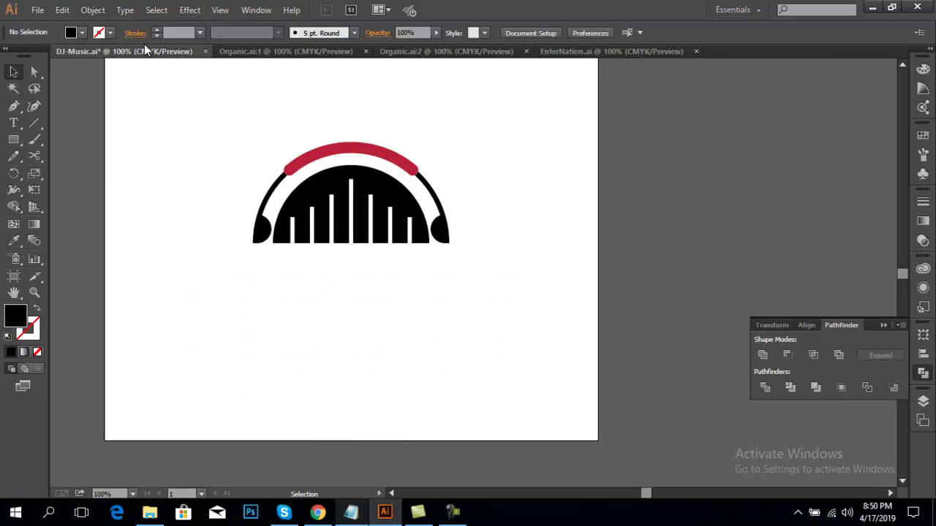
{"action": "left_click", "coordinate": [14, 122]}
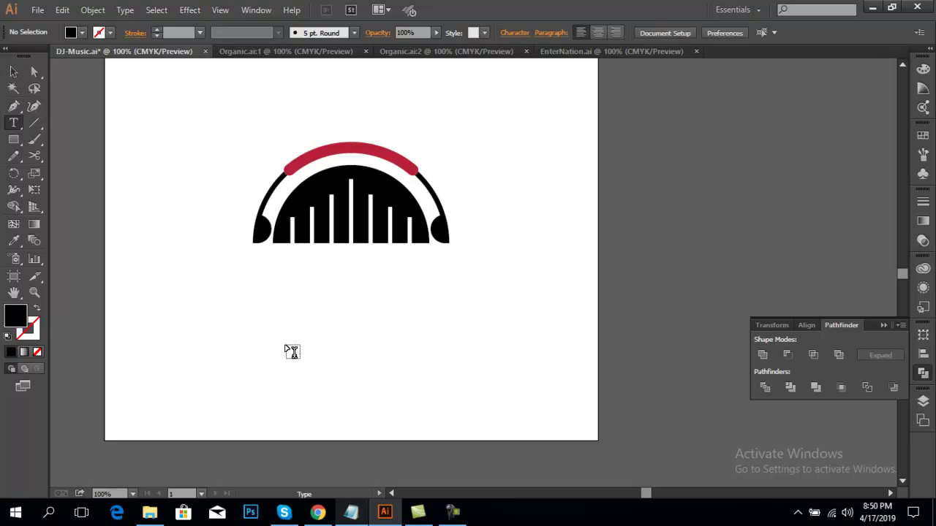
{"action": "left_click", "coordinate": [208, 294]}
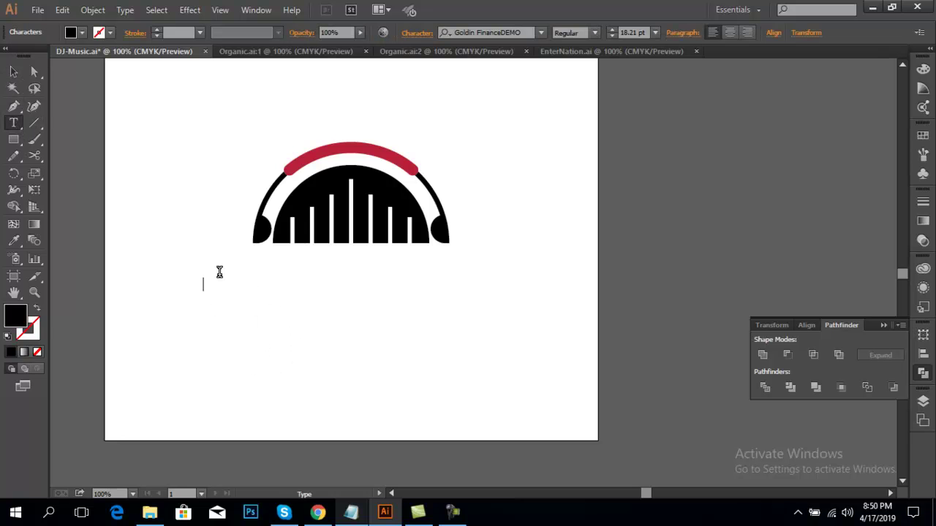
{"action": "left_click", "coordinate": [655, 33]}
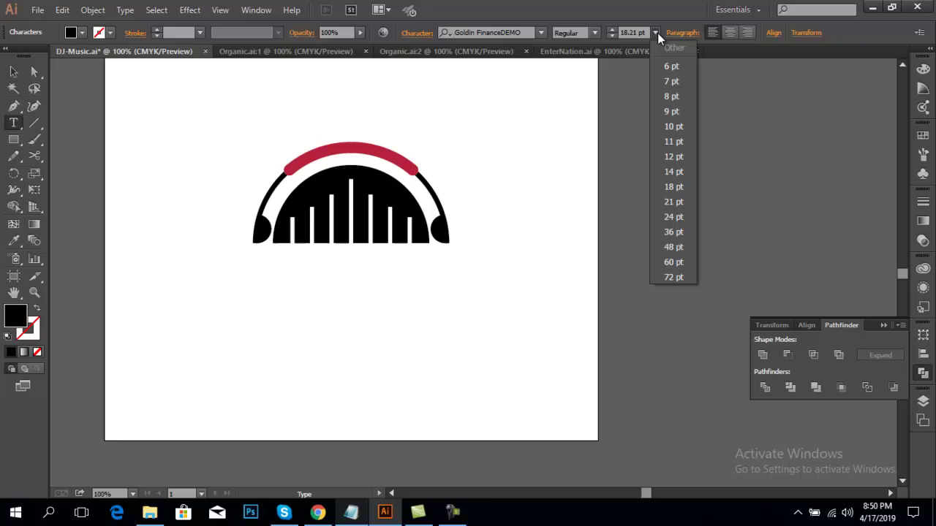
{"action": "left_click", "coordinate": [673, 231]}
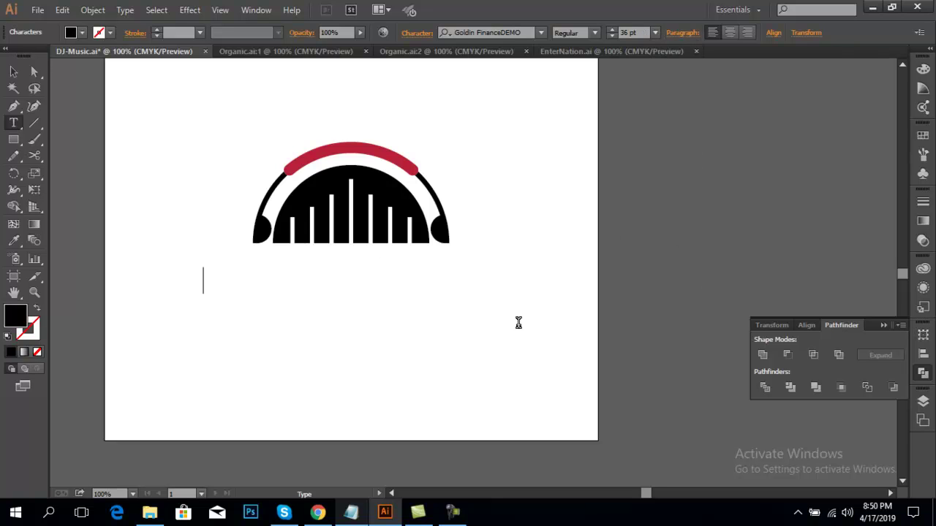
{"action": "type", "text": "DJ M"}
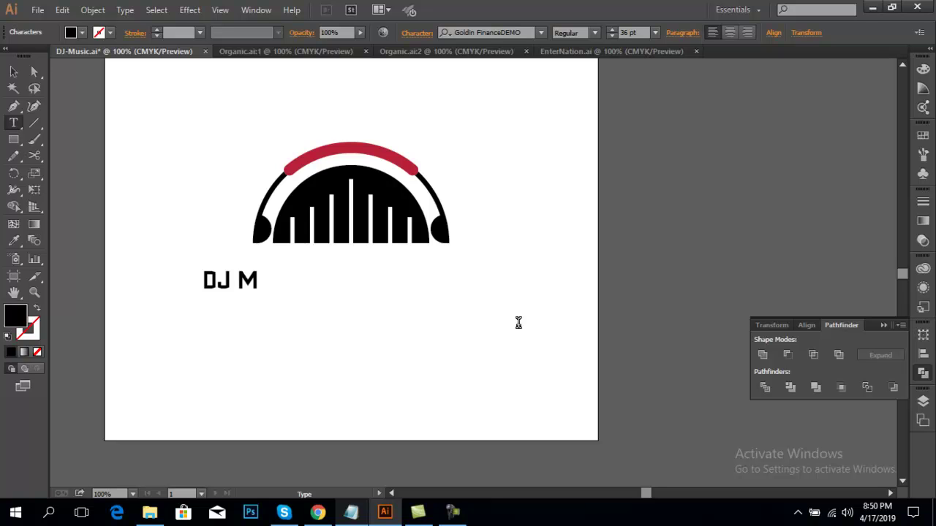
{"action": "type", "text": "USIC"}
{"action": "left_click", "coordinate": [17, 74]}
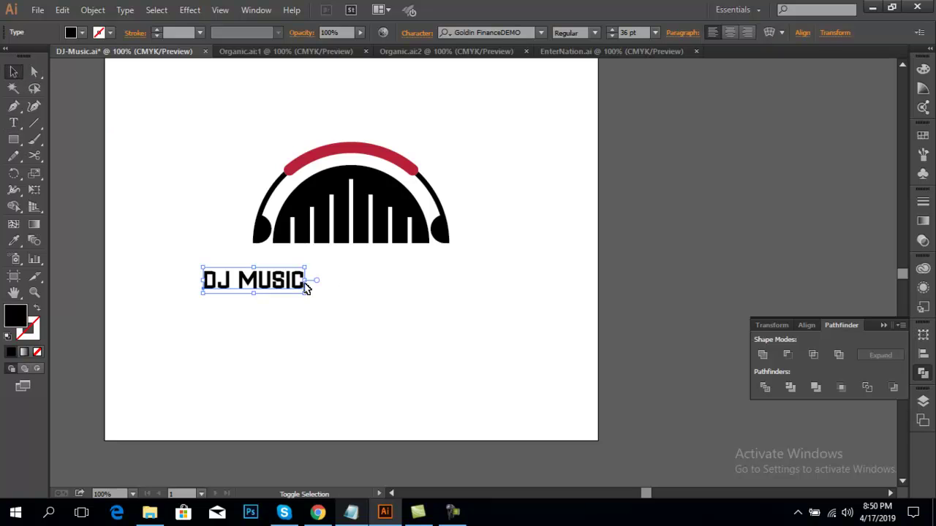
Enlarge the DJ MUSIC text to about 95 pt and centre it beneath the headphone.
{"action": "left_click_drag", "start_coordinate": [305, 281], "coordinate": [472, 283]}
{"action": "left_click", "coordinate": [472, 277]}
{"action": "left_click_drag", "start_coordinate": [407, 284], "coordinate": [448, 280]}
{"action": "left_click", "coordinate": [510, 252]}
{"action": "left_click", "coordinate": [437, 287]}
{"action": "left_click", "coordinate": [539, 244]}
Convert the DJ MUSIC text to outlines.
{"action": "left_click", "coordinate": [455, 279]}
{"action": "right_click", "coordinate": [455, 278]}
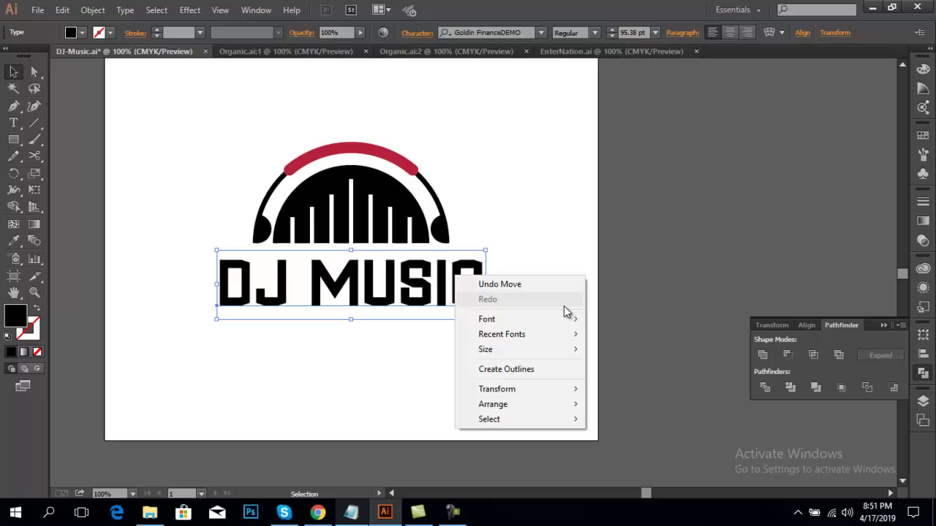
{"action": "left_click", "coordinate": [502, 369]}
{"action": "left_click", "coordinate": [498, 376]}
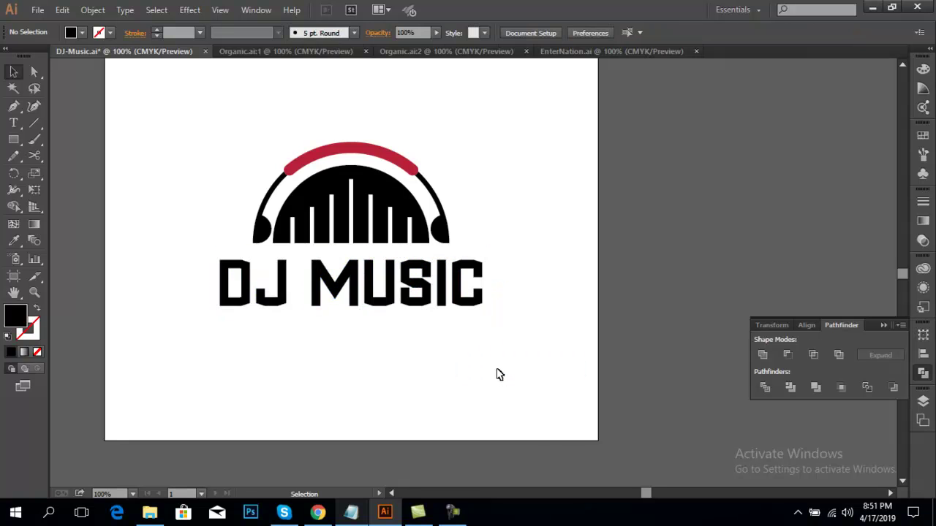
{"action": "left_click", "coordinate": [445, 307]}
{"action": "left_click", "coordinate": [538, 292]}
{"action": "left_click", "coordinate": [456, 293]}
{"action": "left_click", "coordinate": [538, 279]}
{"action": "left_click_drag", "start_coordinate": [146, 219], "coordinate": [250, 266]}
{"action": "left_click", "coordinate": [426, 304]}
{"action": "left_click", "coordinate": [531, 309]}
Draw a wide, flat ellipse across the upper part of the DJ MUSIC lettering and remove its fill.
{"action": "key", "text": "ctrl+plus"}
{"action": "left_click_drag", "start_coordinate": [532, 308], "coordinate": [618, 307]}
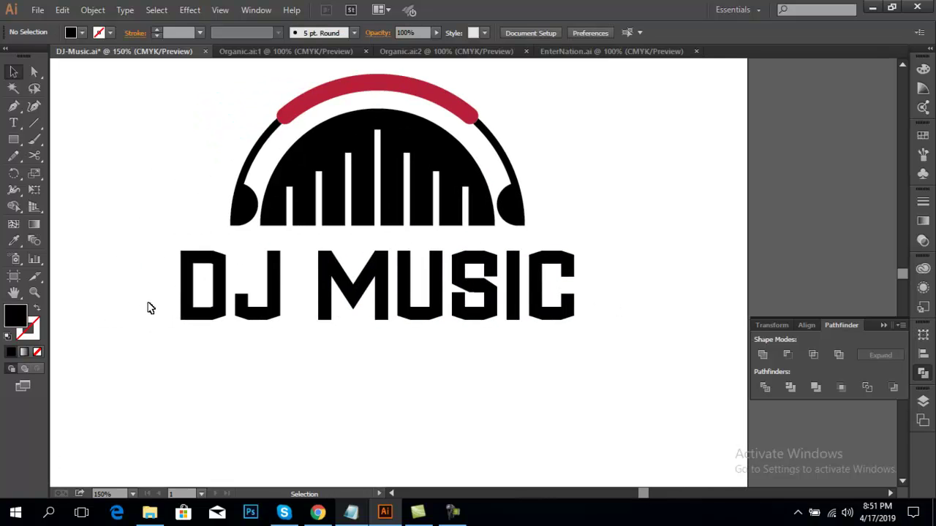
{"action": "left_click_drag", "start_coordinate": [13, 139], "coordinate": [48, 172]}
{"action": "left_click_drag", "start_coordinate": [135, 207], "coordinate": [617, 293]}
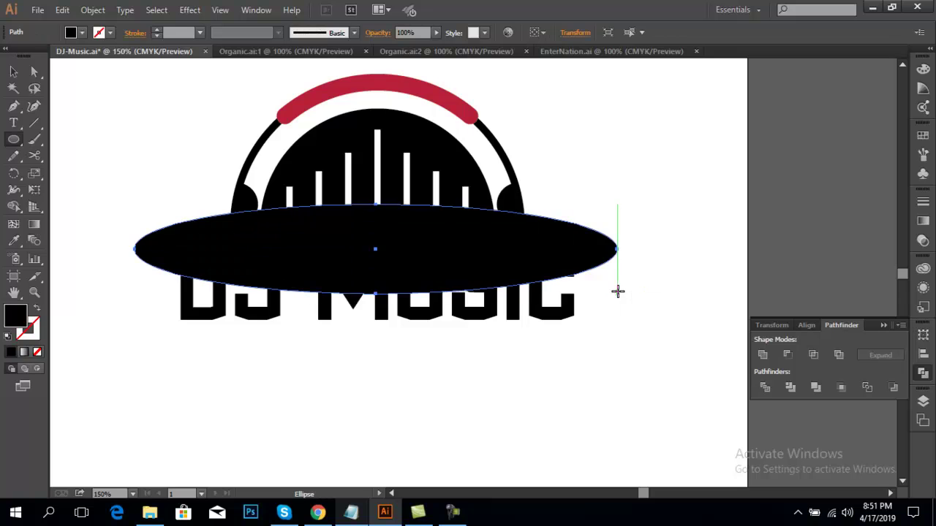
{"action": "key", "text": "v"}
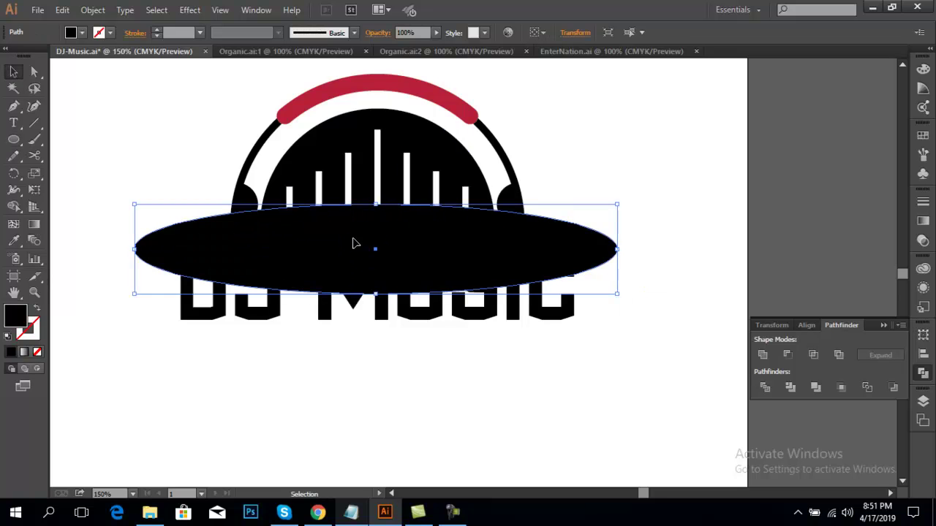
{"action": "left_click", "coordinate": [38, 353]}
Divide the DJ MUSIC lettering along the ellipse with Pathfinder and ungroup the resulting pieces.
{"action": "left_click", "coordinate": [439, 319], "text": "shift"}
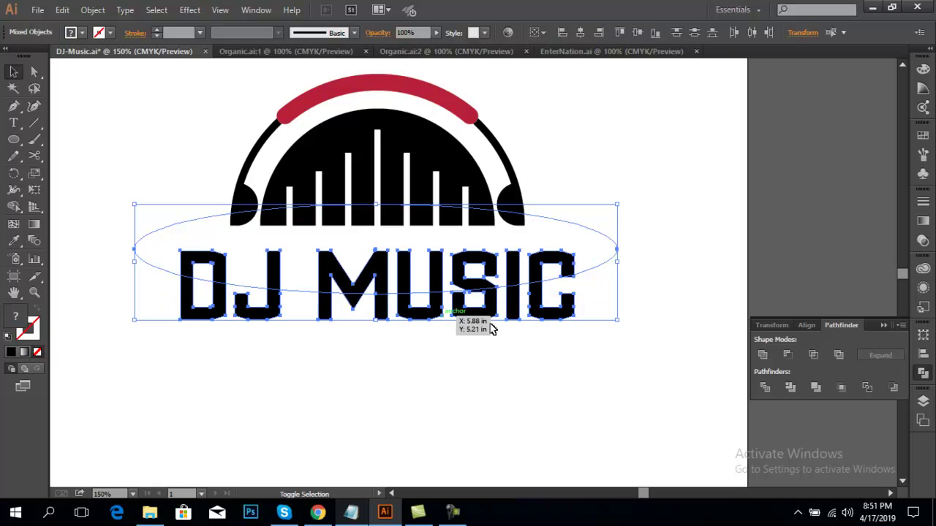
{"action": "left_click", "coordinate": [765, 388]}
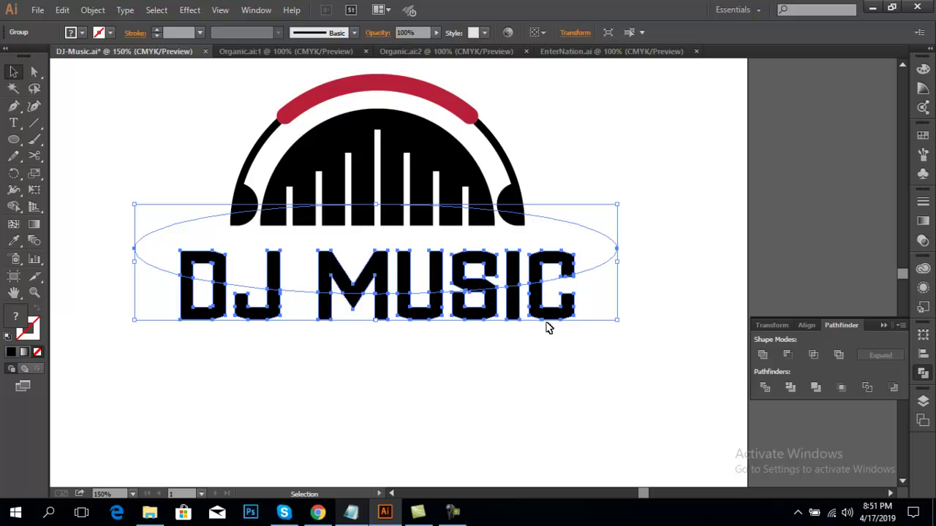
{"action": "right_click", "coordinate": [488, 310]}
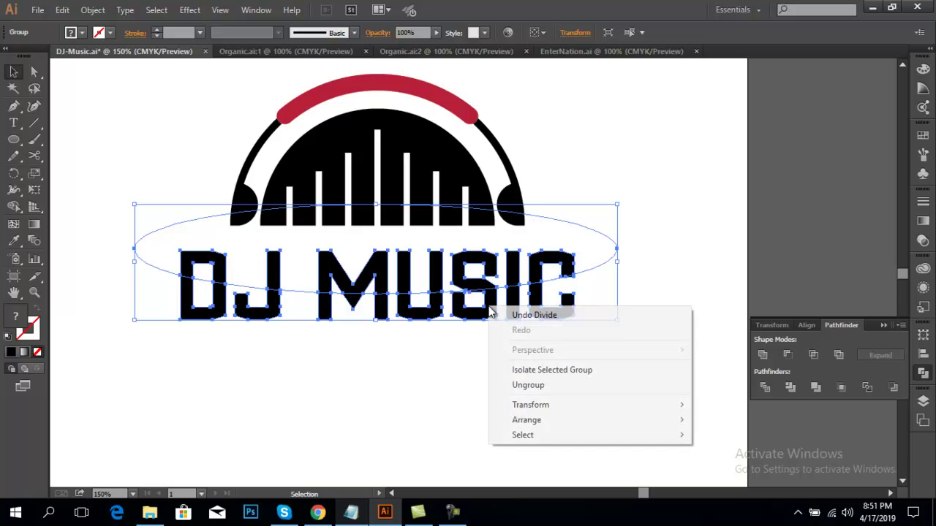
{"action": "left_click", "coordinate": [539, 385]}
{"action": "left_click", "coordinate": [658, 290]}
Remove the leftover invisible ellipse pieces, using an unfilled, unstroked sample line to select all matching paths with the Magic Wand.
{"action": "left_click_drag", "start_coordinate": [651, 282], "coordinate": [609, 250]}
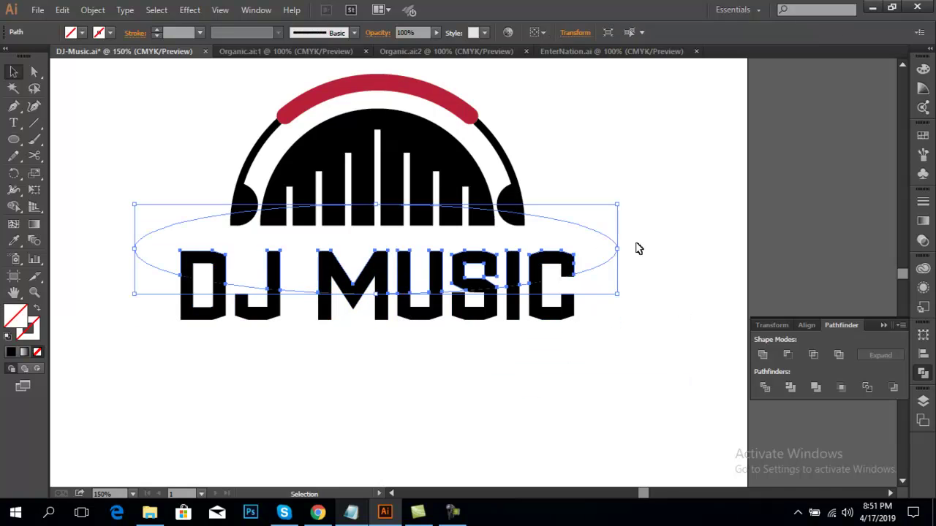
{"action": "key", "text": "Delete"}
{"action": "left_click", "coordinate": [34, 122]}
{"action": "left_click_drag", "start_coordinate": [63, 109], "coordinate": [163, 105]}
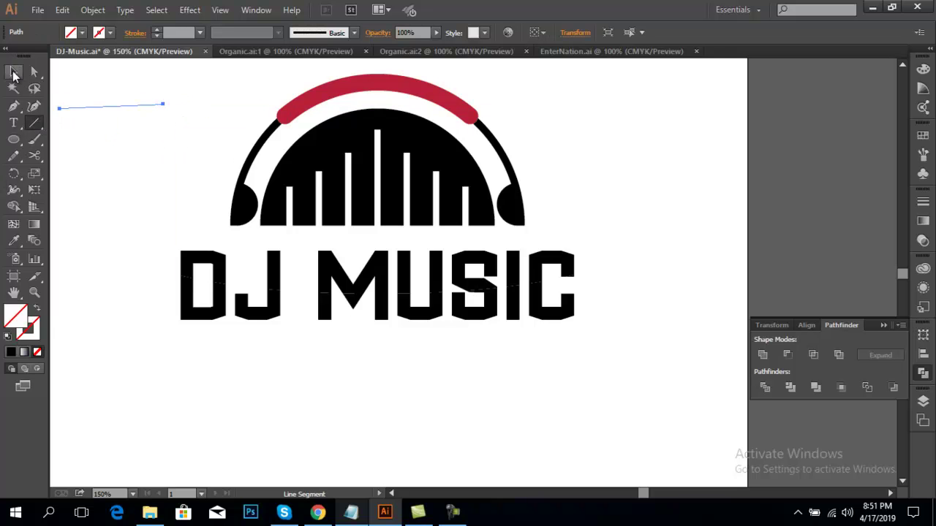
{"action": "left_click", "coordinate": [13, 72]}
{"action": "left_click", "coordinate": [56, 93]}
{"action": "left_click", "coordinate": [14, 88]}
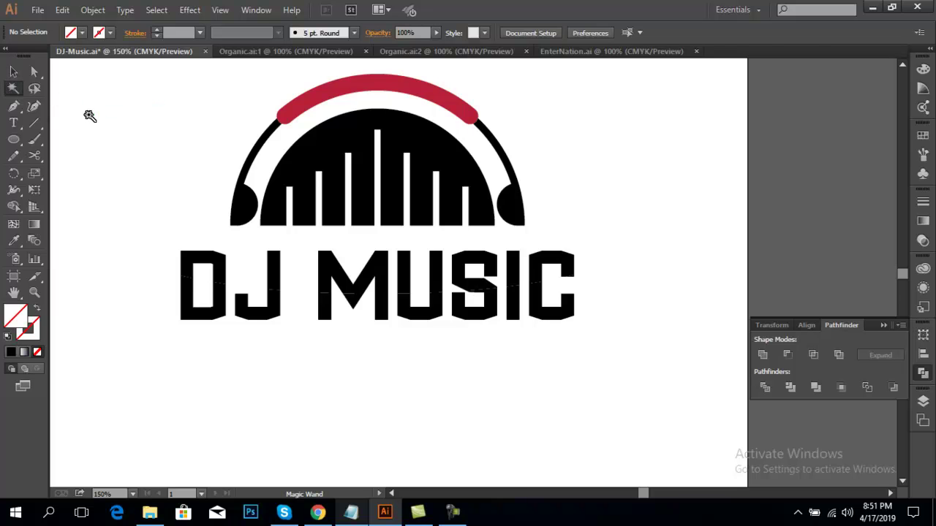
{"action": "left_click", "coordinate": [91, 110]}
{"action": "left_click", "coordinate": [13, 71]}
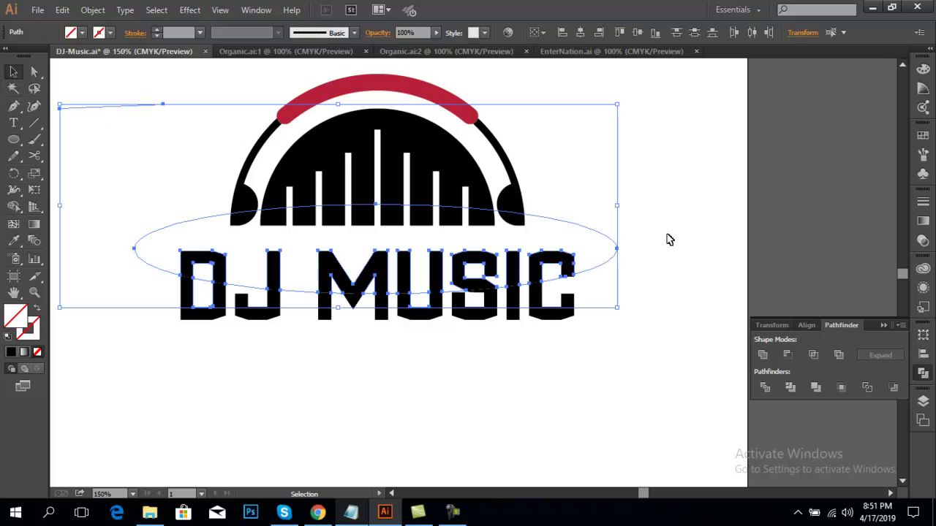
{"action": "left_click", "coordinate": [731, 244]}
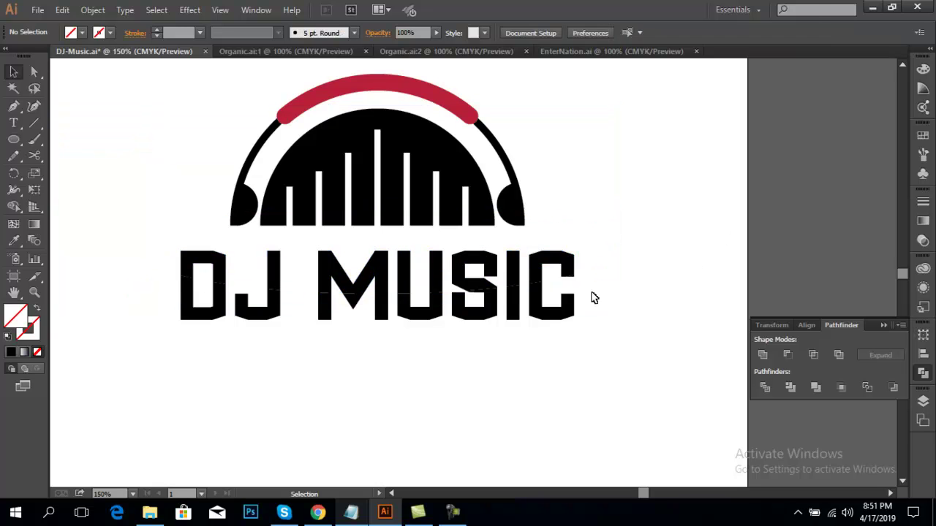
Group the upper pieces of the DJ MUSIC letters and the lower pieces as two separate groups.
{"action": "left_click_drag", "start_coordinate": [156, 252], "coordinate": [566, 258]}
{"action": "left_click_drag", "start_coordinate": [609, 335], "coordinate": [168, 311]}
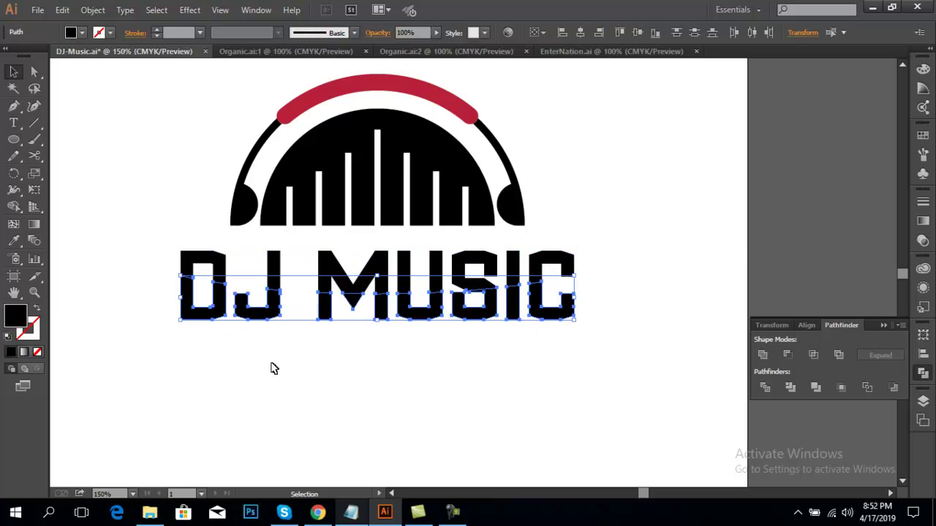
{"action": "left_click", "coordinate": [485, 390]}
Fill the upper group of DJ MUSIC letter pieces with dark grey 1e1e1e.
{"action": "left_click", "coordinate": [399, 280]}
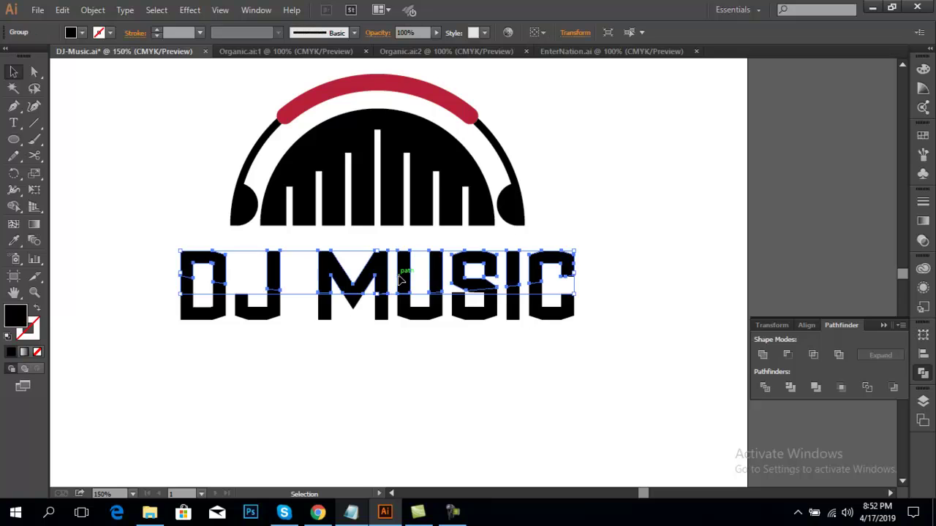
{"action": "double_click", "coordinate": [23, 312]}
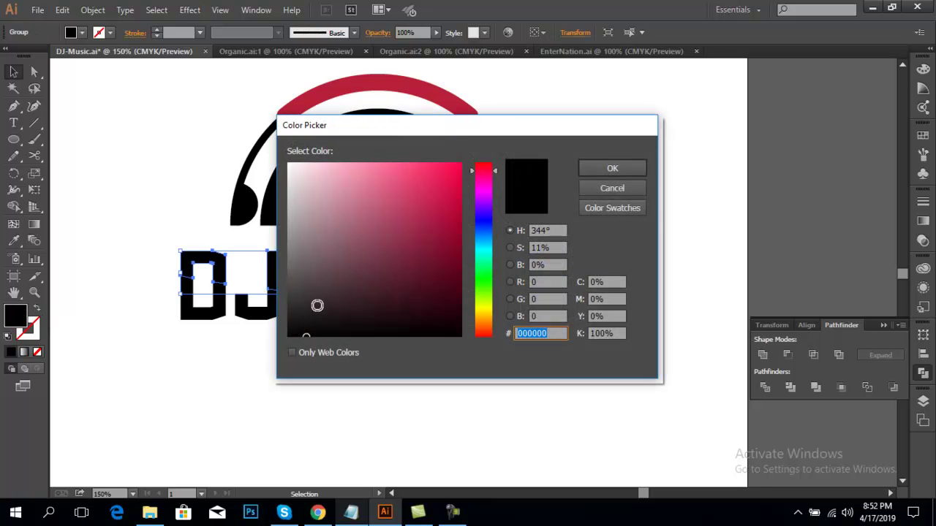
{"action": "left_click", "coordinate": [290, 318]}
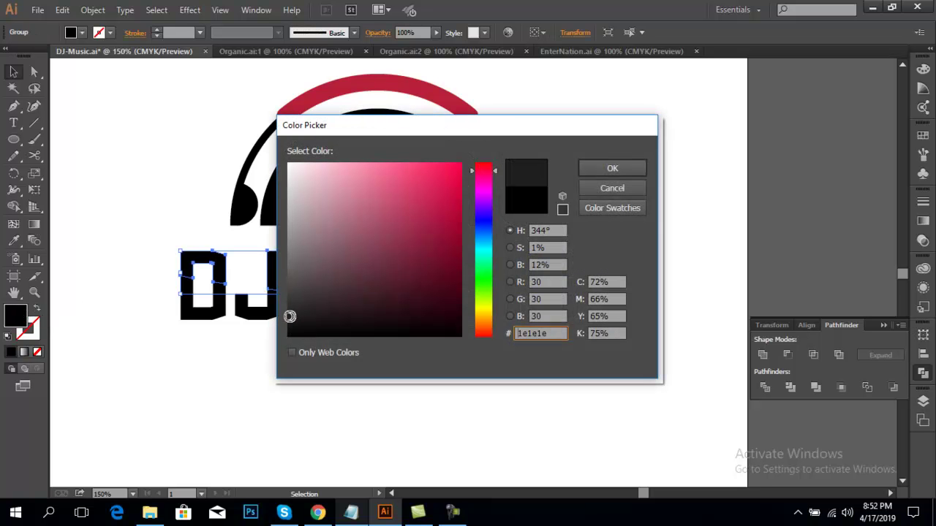
{"action": "left_click", "coordinate": [600, 166]}
{"action": "left_click", "coordinate": [664, 184]}
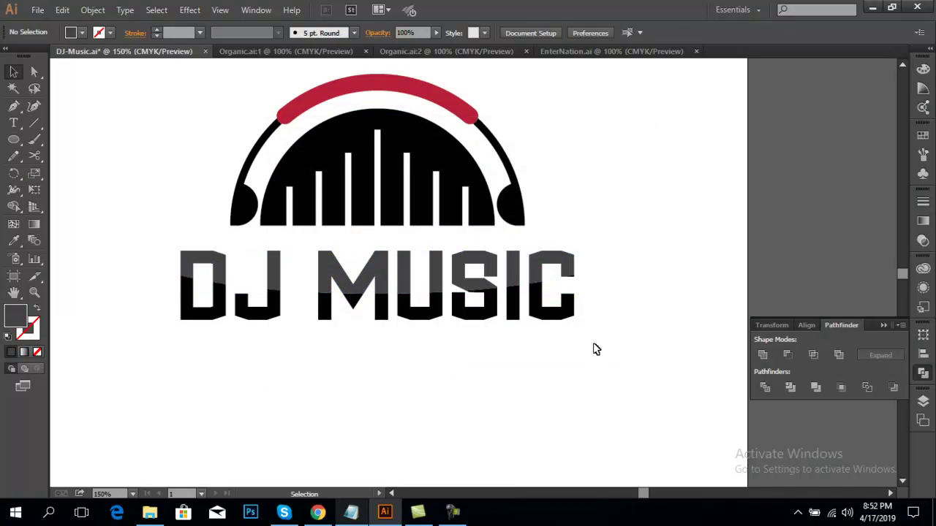
Sample the upper pieces' grey onto the lower letter pieces and darken their fill to near black.
{"action": "left_click", "coordinate": [516, 318]}
{"action": "left_click", "coordinate": [13, 240]}
{"action": "left_click", "coordinate": [215, 249]}
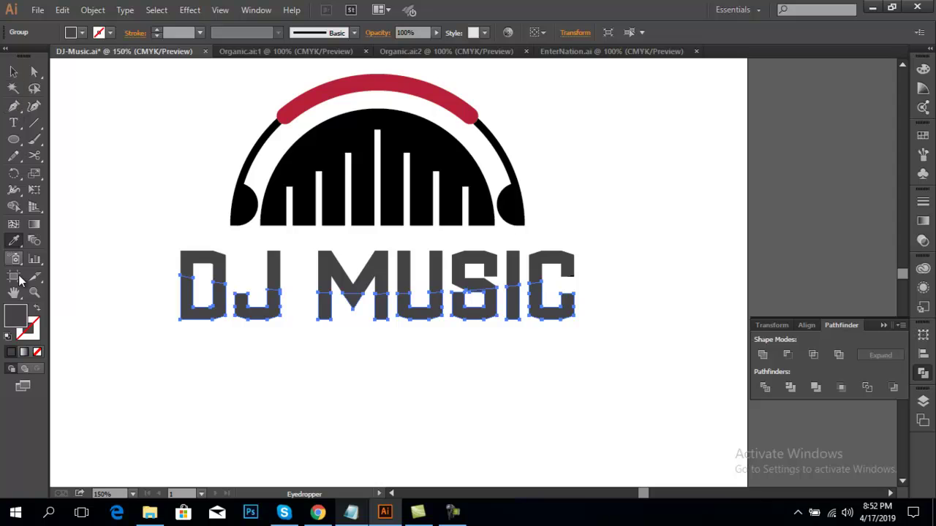
{"action": "double_click", "coordinate": [16, 316]}
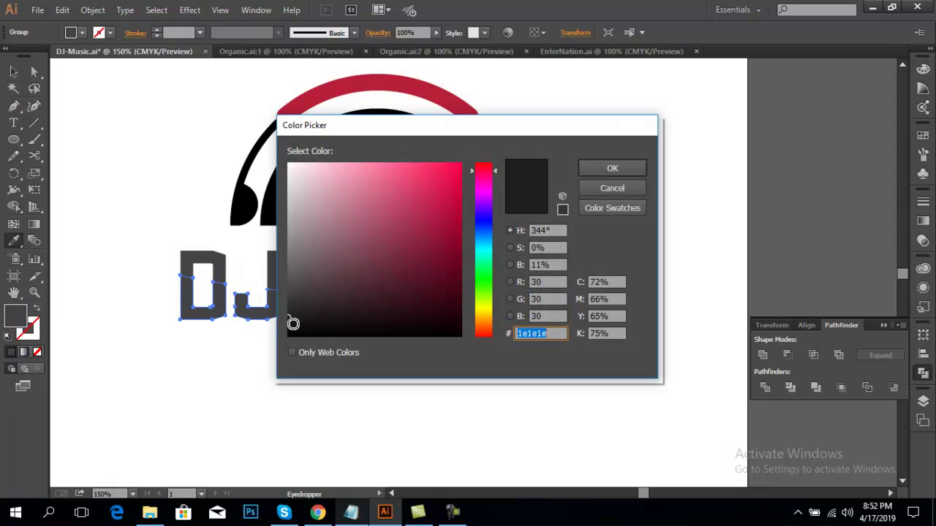
{"action": "left_click", "coordinate": [288, 326]}
{"action": "left_click", "coordinate": [612, 168]}
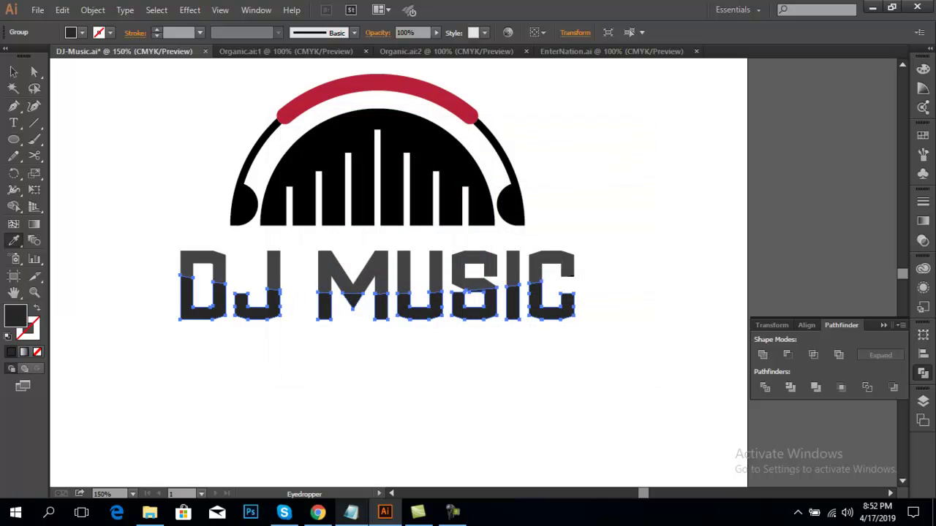
{"action": "left_click", "coordinate": [13, 71]}
{"action": "left_click", "coordinate": [78, 92]}
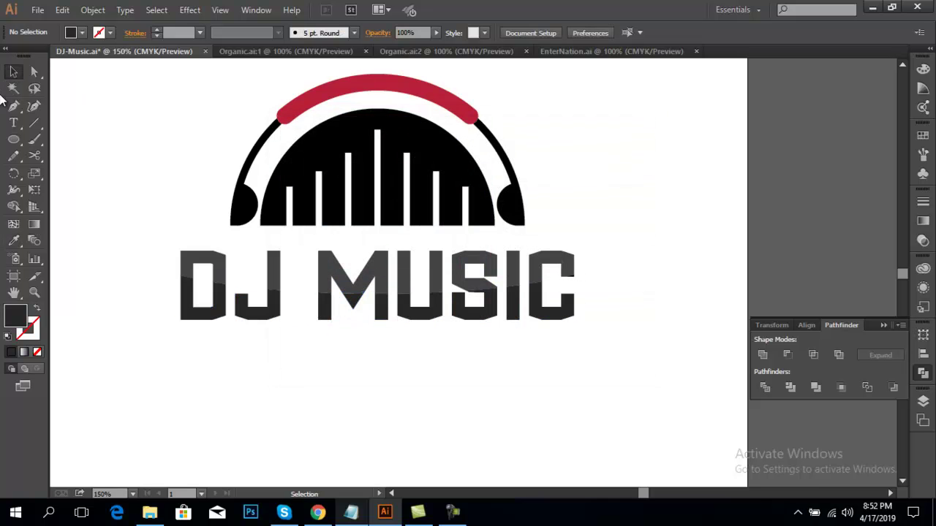
Apply the lower lettering's near-black fill to the half circle, headphone band and ear cups with the Eyedropper.
{"action": "left_click", "coordinate": [34, 71]}
{"action": "left_click_drag", "start_coordinate": [196, 171], "coordinate": [550, 205]}
{"action": "left_click", "coordinate": [13, 241]}
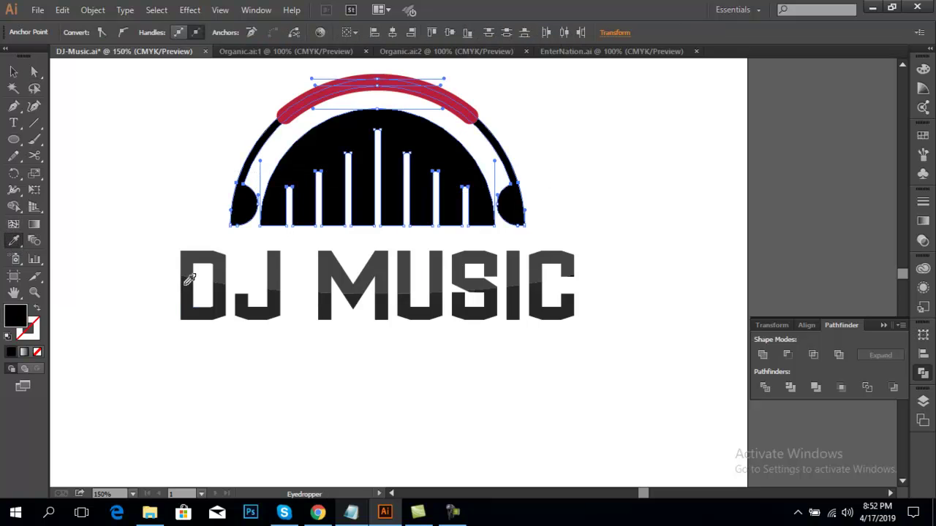
{"action": "left_click", "coordinate": [215, 293]}
{"action": "left_click", "coordinate": [13, 71]}
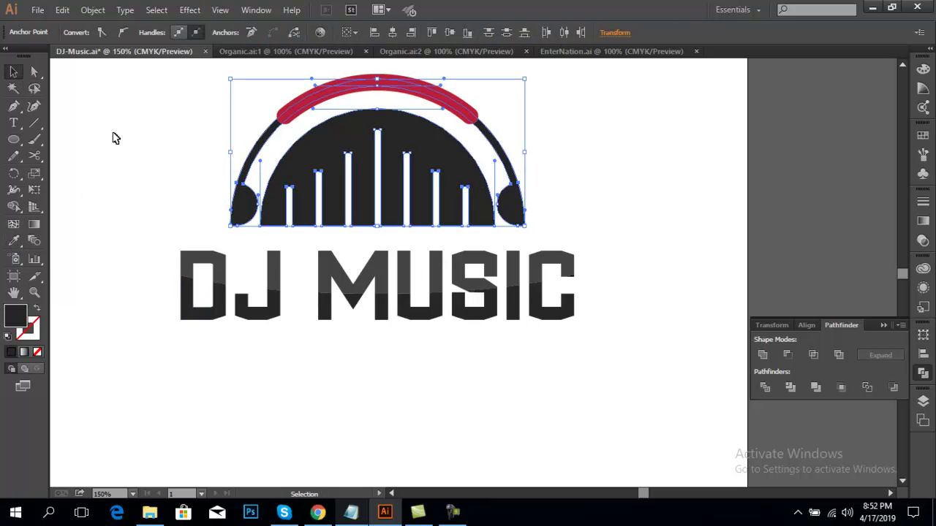
{"action": "left_click", "coordinate": [633, 253]}
Centre the headphone and the DJ MUSIC lettering horizontally on each other and group them into one logo.
{"action": "left_click_drag", "start_coordinate": [108, 119], "coordinate": [578, 337]}
{"action": "left_click", "coordinate": [679, 271]}
{"action": "left_click", "coordinate": [189, 272]}
{"action": "key", "text": "a"}
{"action": "left_click_drag", "start_coordinate": [126, 252], "coordinate": [383, 76]}
{"action": "left_click", "coordinate": [644, 341]}
{"action": "key", "text": "v"}
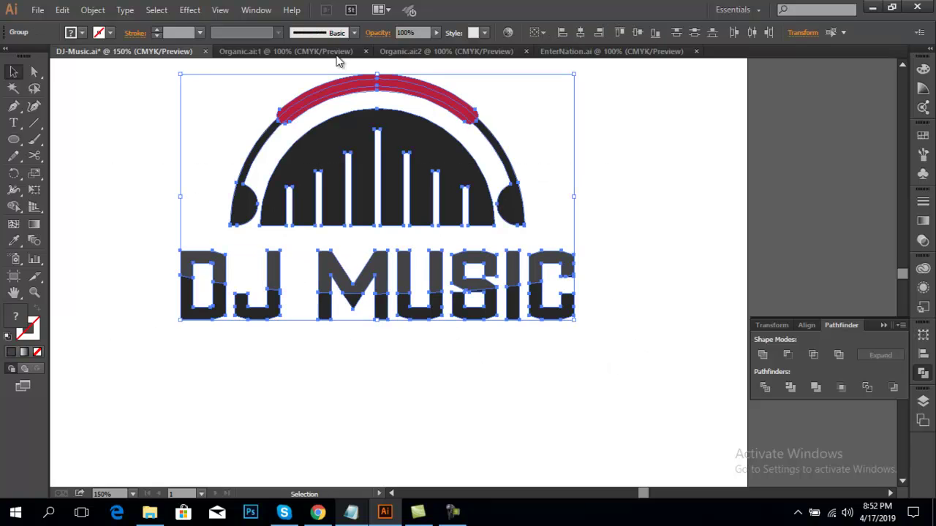
{"action": "left_click", "coordinate": [582, 32]}
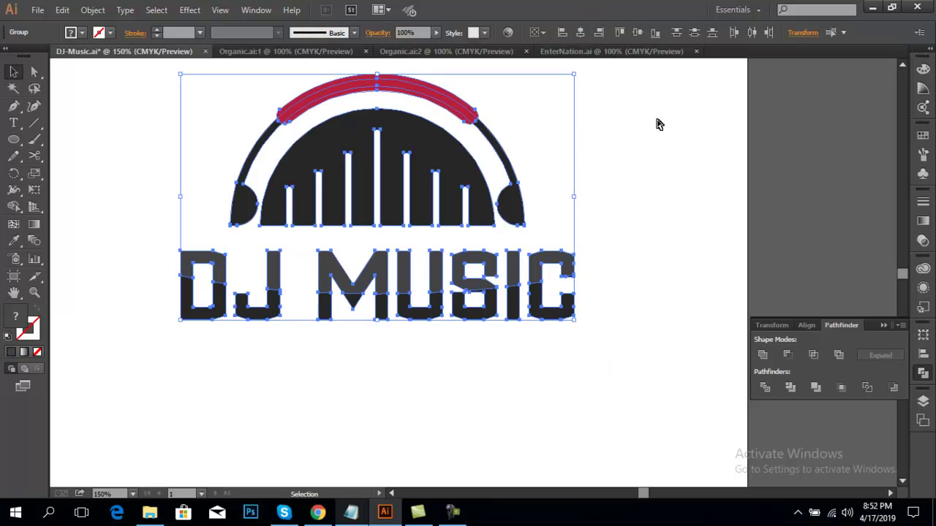
{"action": "left_click", "coordinate": [667, 138]}
Ungroup the logo and scale the headphone down proportionally about its centre above the lettering.
{"action": "key", "text": "ctrl+minus"}
{"action": "key", "text": "ctrl+minus"}
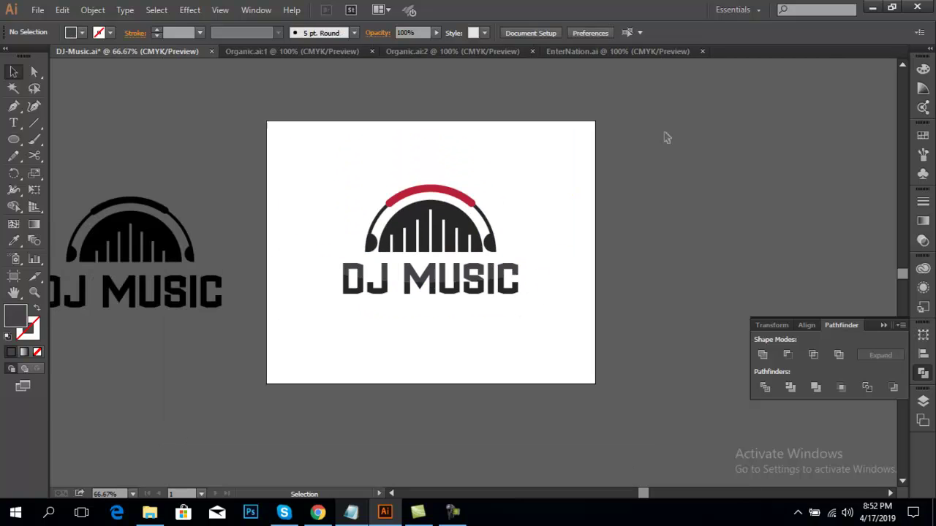
{"action": "key", "text": "ctrl+plus"}
{"action": "left_click_drag", "start_coordinate": [606, 173], "coordinate": [578, 191]}
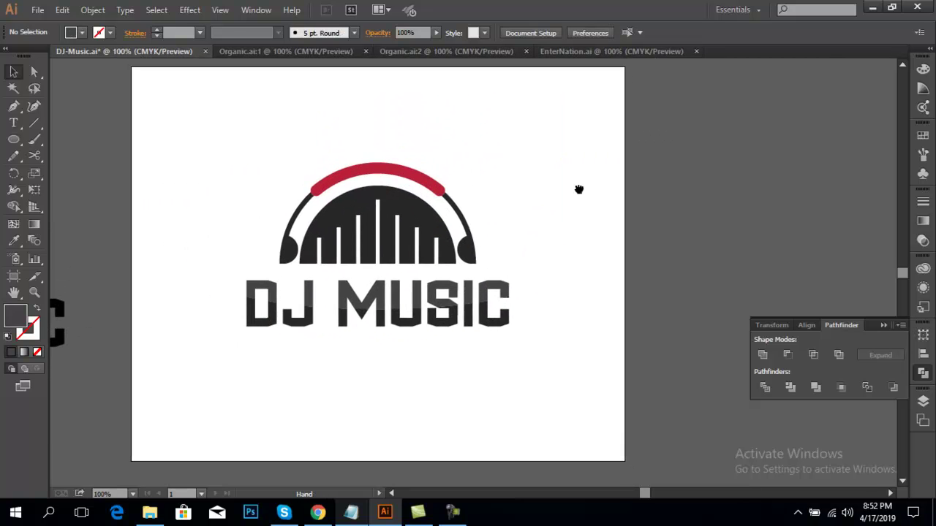
{"action": "left_click", "coordinate": [428, 230]}
{"action": "right_click", "coordinate": [427, 231]}
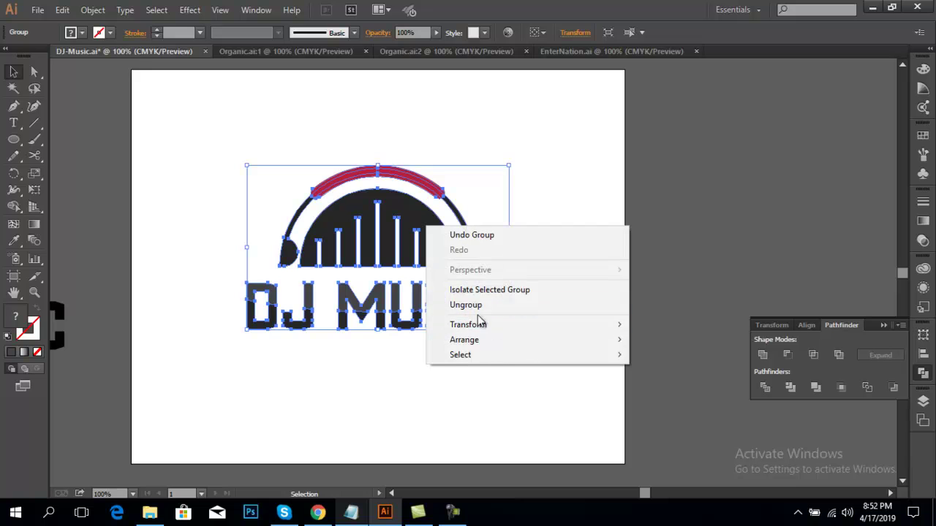
{"action": "left_click", "coordinate": [475, 305]}
{"action": "left_click", "coordinate": [468, 276]}
{"action": "left_click", "coordinate": [453, 241]}
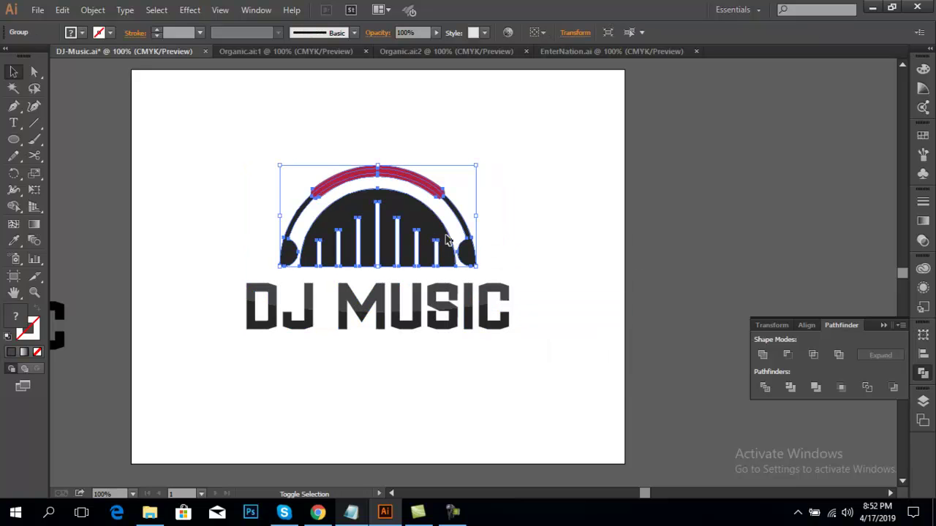
{"action": "left_click_drag", "start_coordinate": [477, 166], "coordinate": [456, 176]}
{"action": "left_click", "coordinate": [463, 244]}
Regroup the headphone and lettering near the artboard's top edge and scale the whole logo down slightly.
{"action": "left_click_drag", "start_coordinate": [223, 191], "coordinate": [537, 372]}
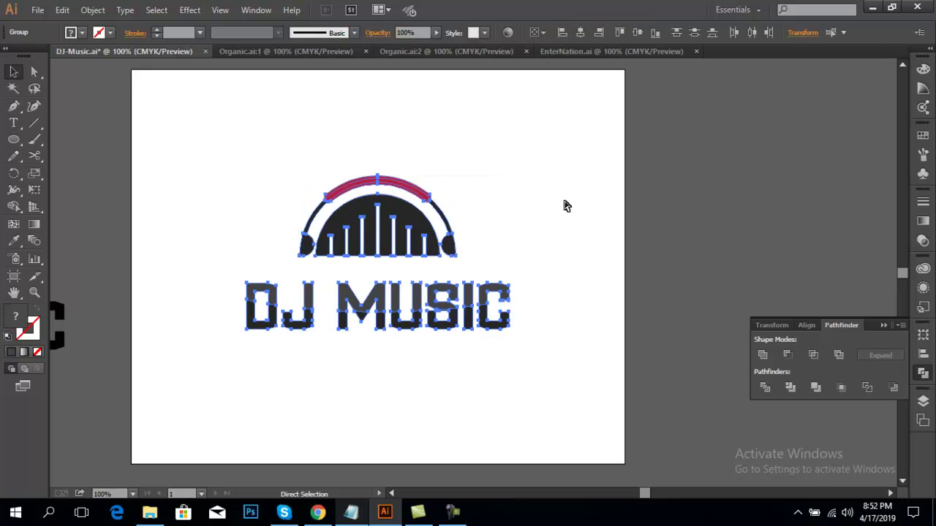
{"action": "left_click_drag", "start_coordinate": [453, 292], "coordinate": [461, 187]}
{"action": "left_click", "coordinate": [614, 190]}
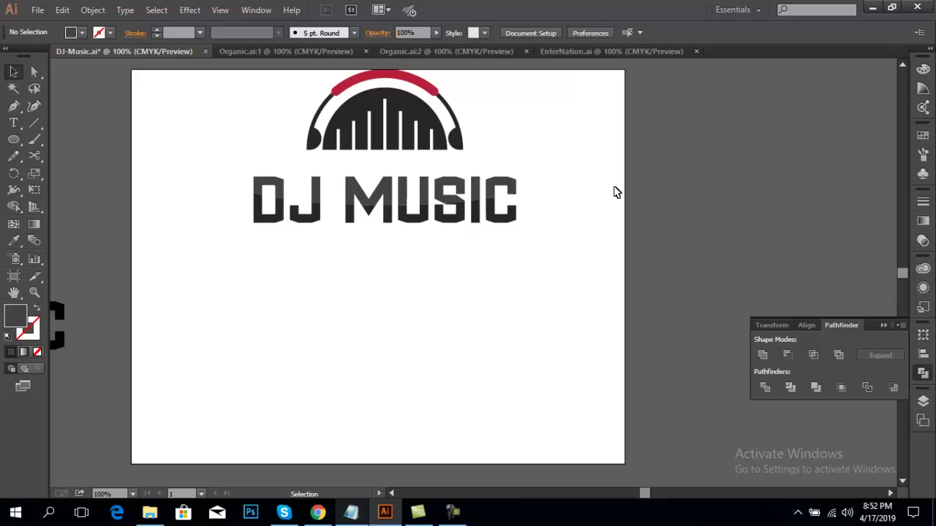
{"action": "left_click", "coordinate": [512, 192]}
{"action": "mouse_move", "coordinate": [517, 146]}
{"action": "left_mouse_down"}
{"action": "mouse_move", "coordinate": [491, 146]}
{"action": "mouse_move", "coordinate": [523, 145]}
{"action": "mouse_move", "coordinate": [510, 145]}
{"action": "left_mouse_up"}
Align the logo to the artboard, centring it horizontally and vertically.
{"action": "left_click", "coordinate": [539, 32]}
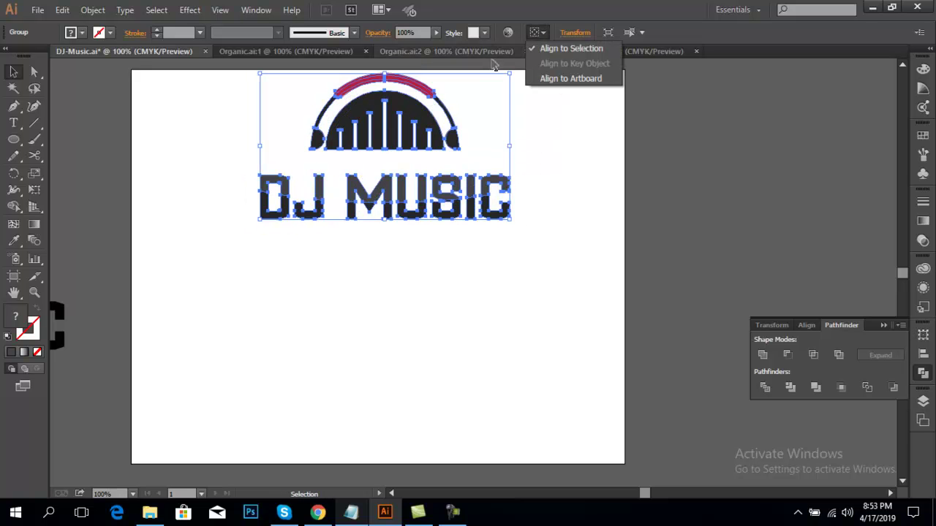
{"action": "left_click", "coordinate": [563, 78]}
{"action": "left_click", "coordinate": [580, 32]}
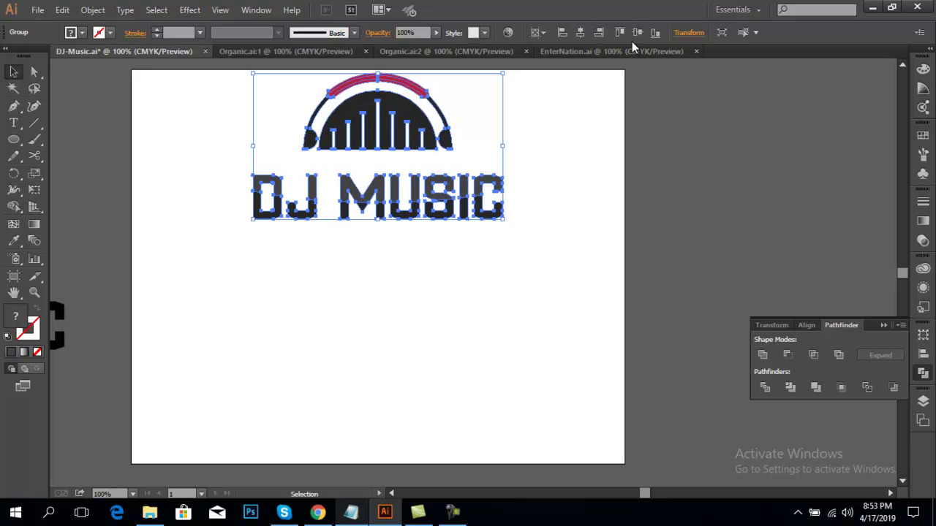
{"action": "left_click", "coordinate": [637, 32]}
{"action": "left_click", "coordinate": [572, 187]}
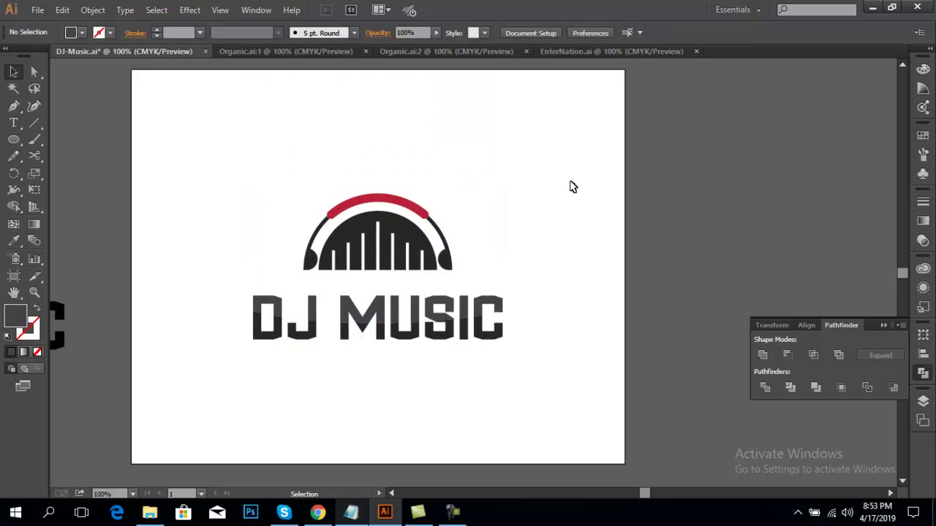